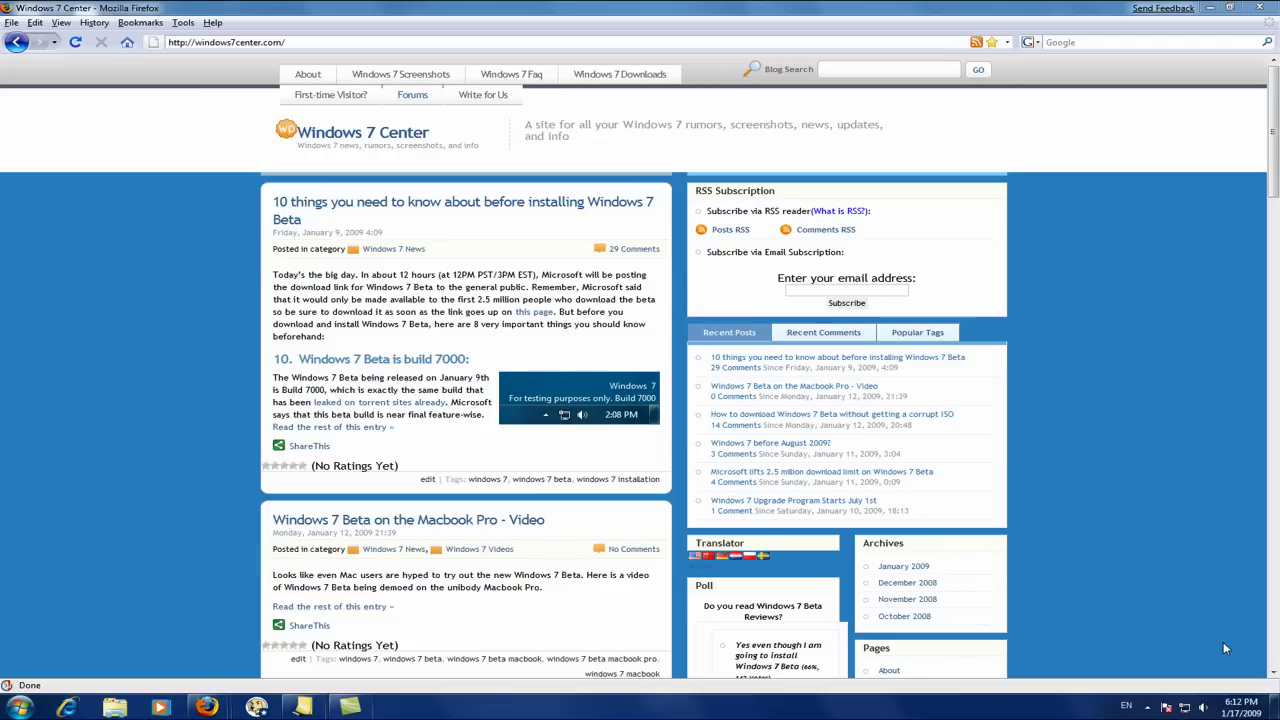
Step: Briefly open and close Control Panel, then load connect.microsoft.com in the browser
{"action": "left_click", "coordinate": [8, 710]}
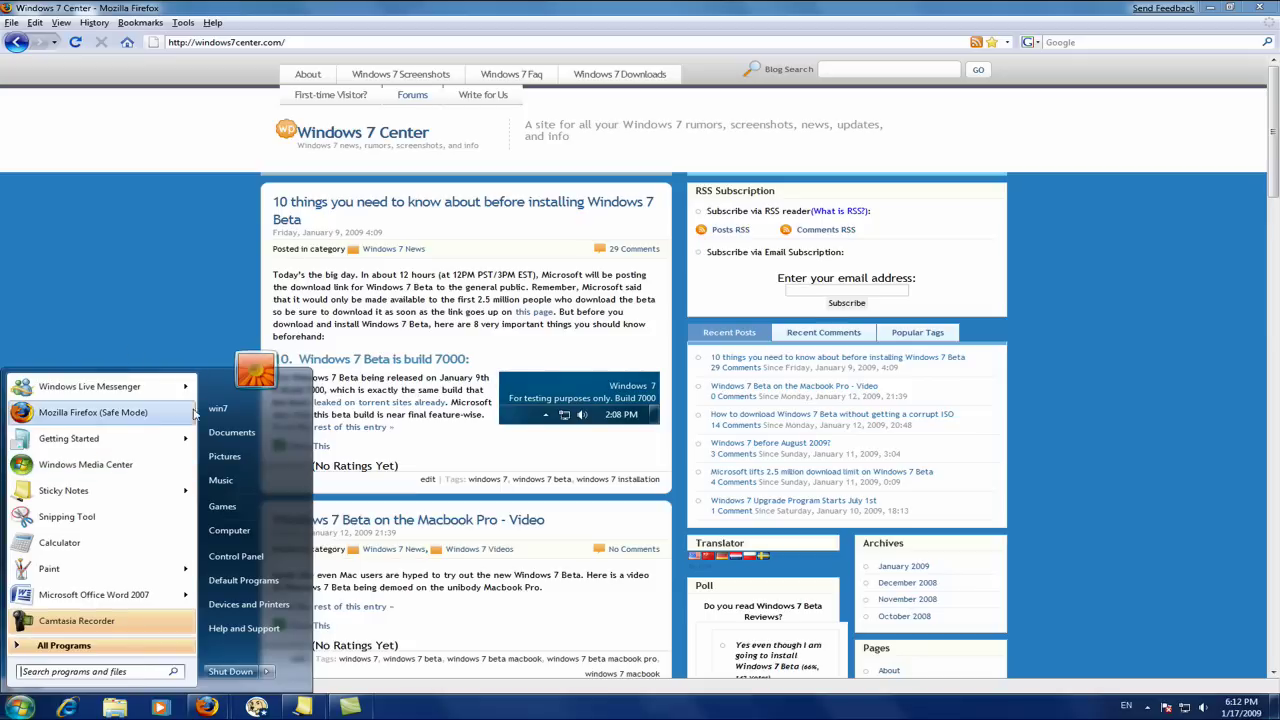
{"action": "left_click", "coordinate": [269, 559]}
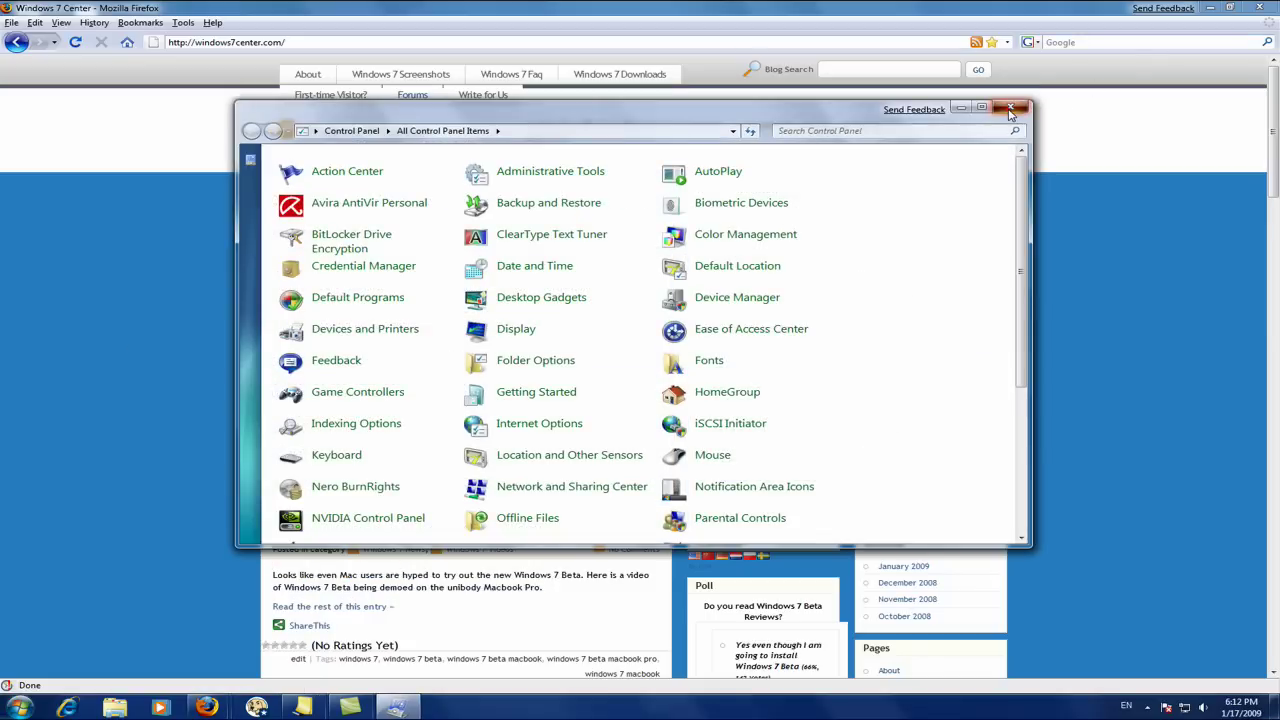
{"action": "left_click", "coordinate": [1008, 110]}
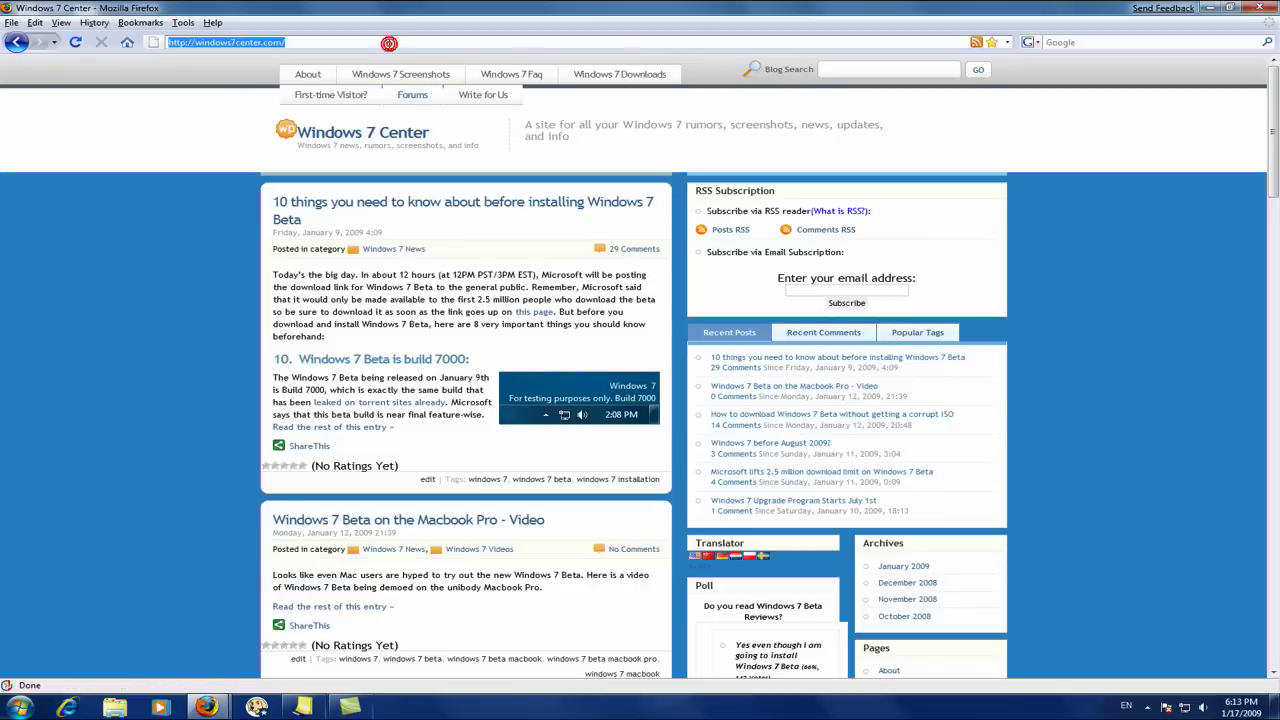
{"action": "type", "text": "c"}
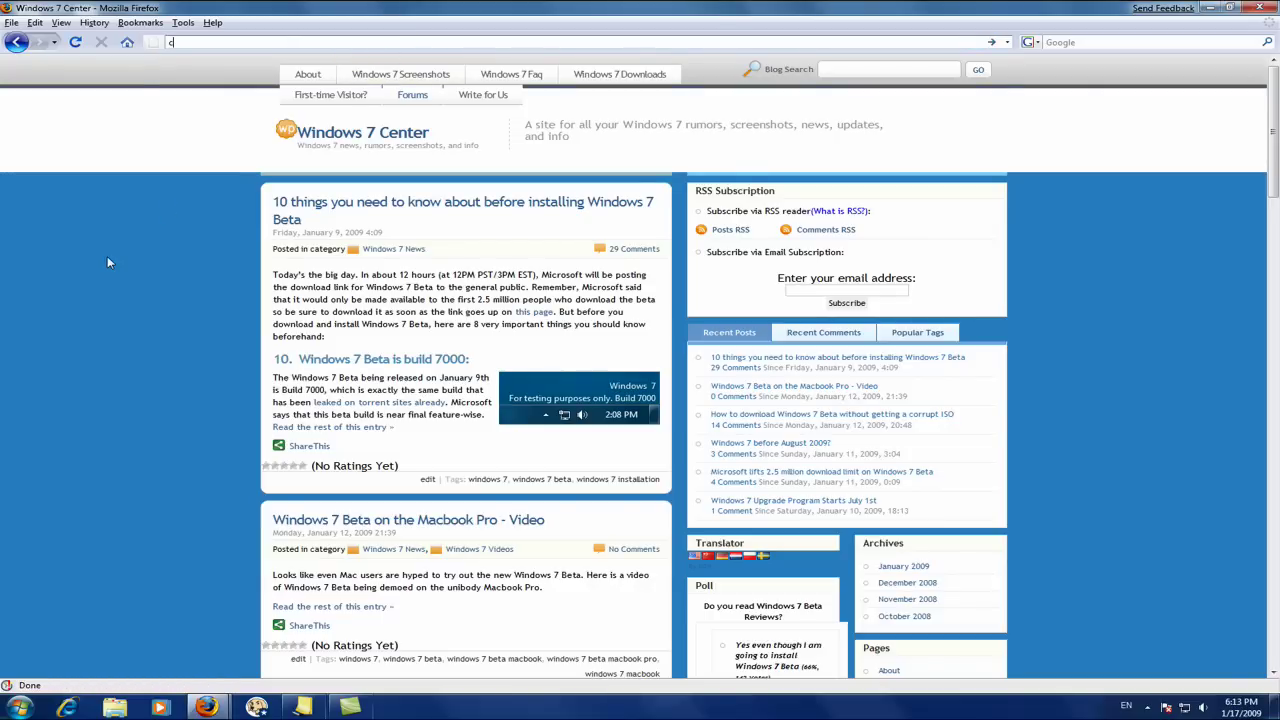
{"action": "type", "text": "onnect.micros"}
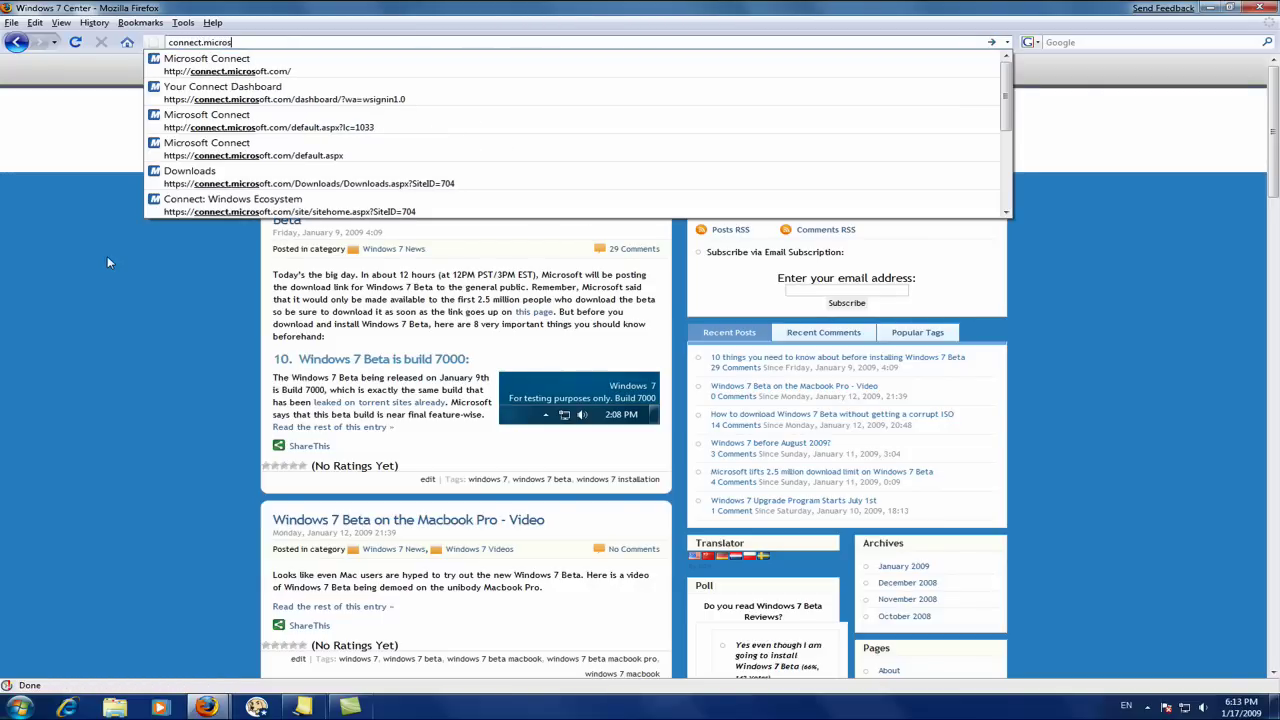
{"action": "type", "text": "oft.com"}
{"action": "key", "text": "Return"}
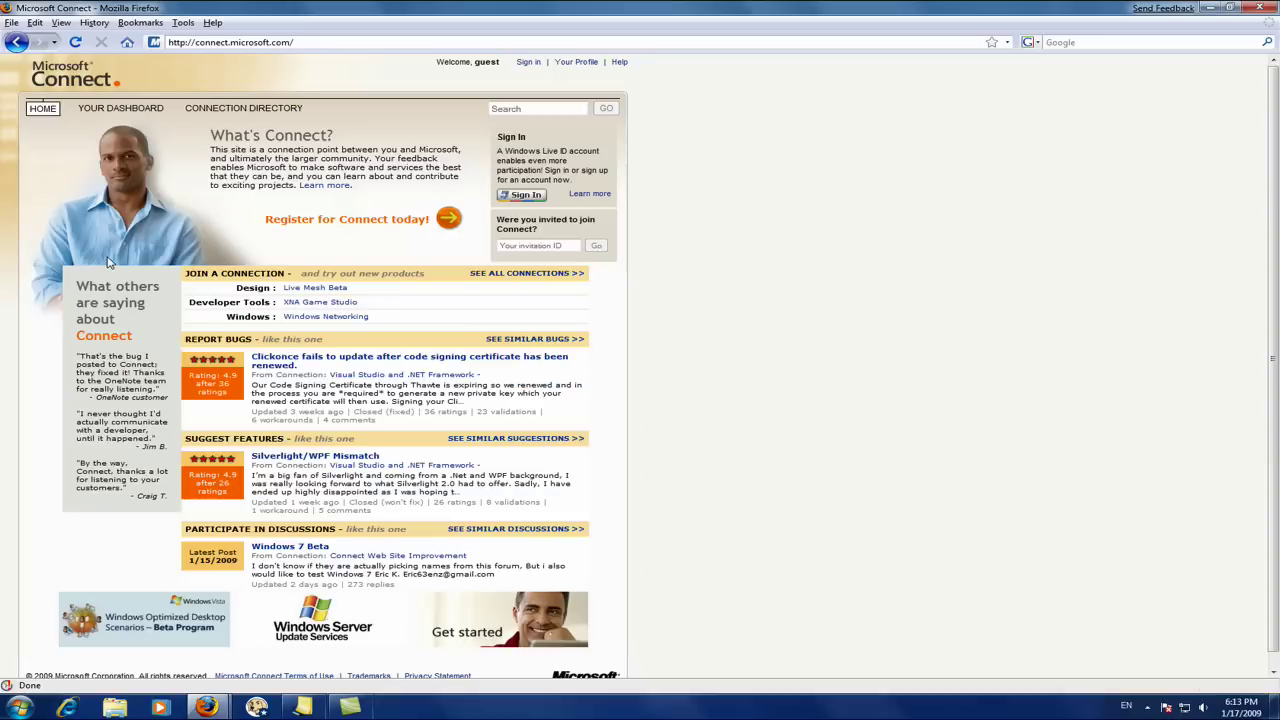
Step: Sign in to Connect with the account password, then submit the pasted invitation ID from the home page
{"action": "left_click", "coordinate": [524, 196]}
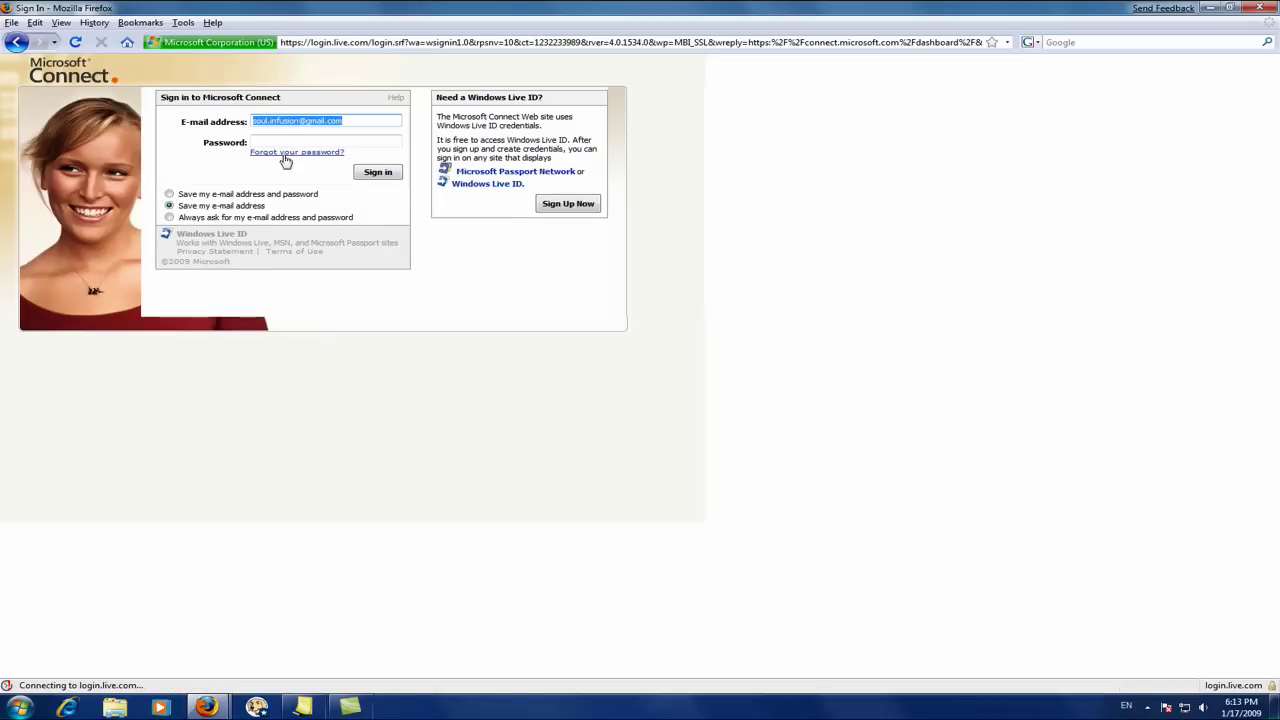
{"action": "left_click", "coordinate": [289, 140]}
{"action": "type", "text": "s"}
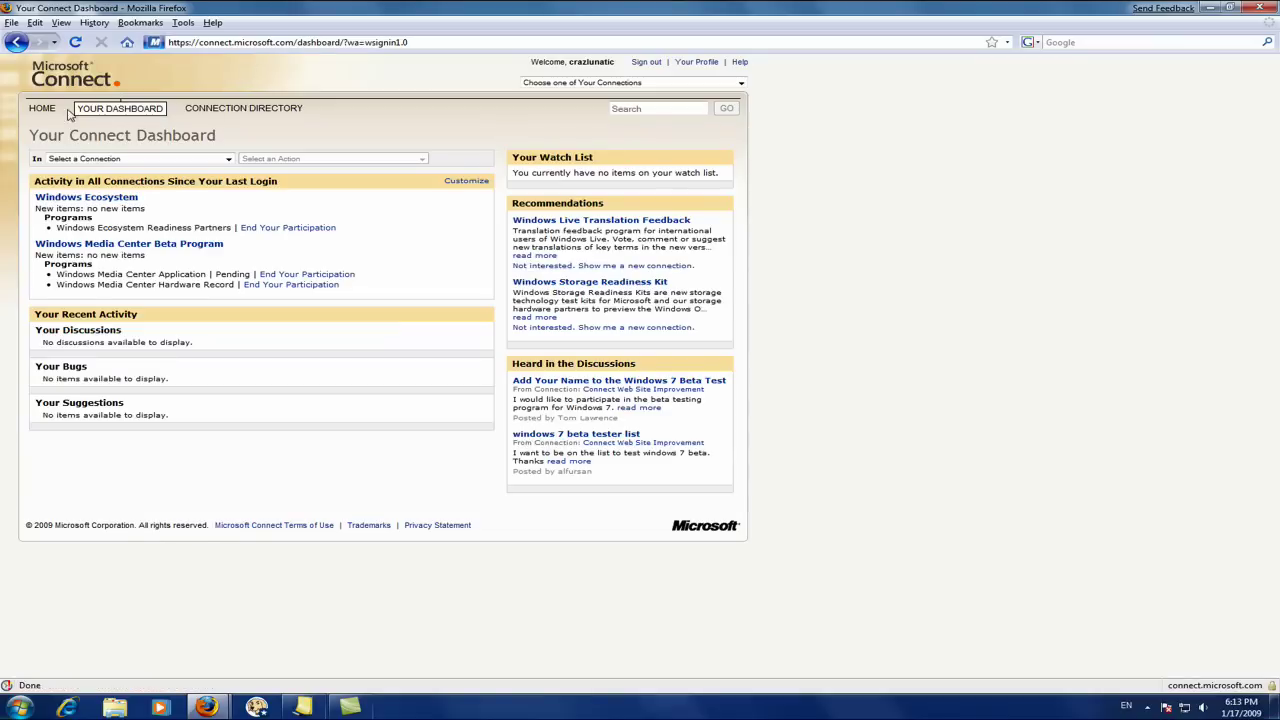
{"action": "left_click", "coordinate": [43, 112]}
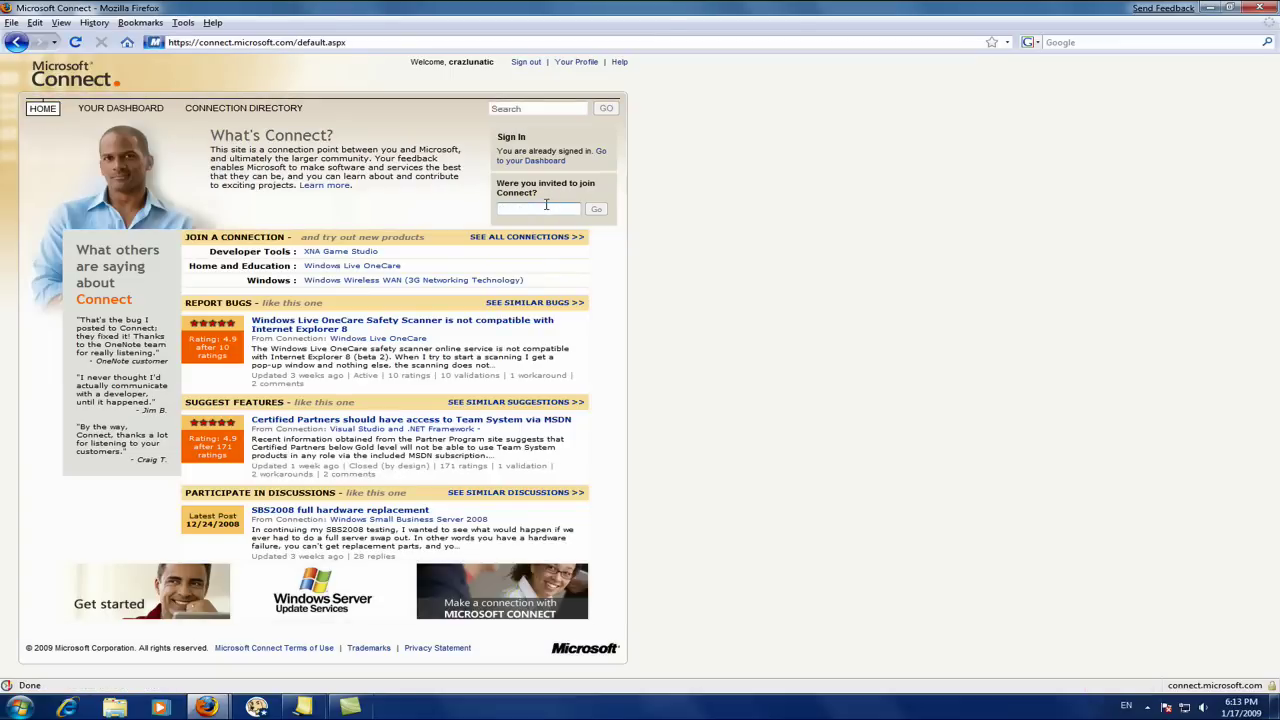
{"action": "key", "text": "ctrl+v"}
{"action": "left_click", "coordinate": [596, 209]}
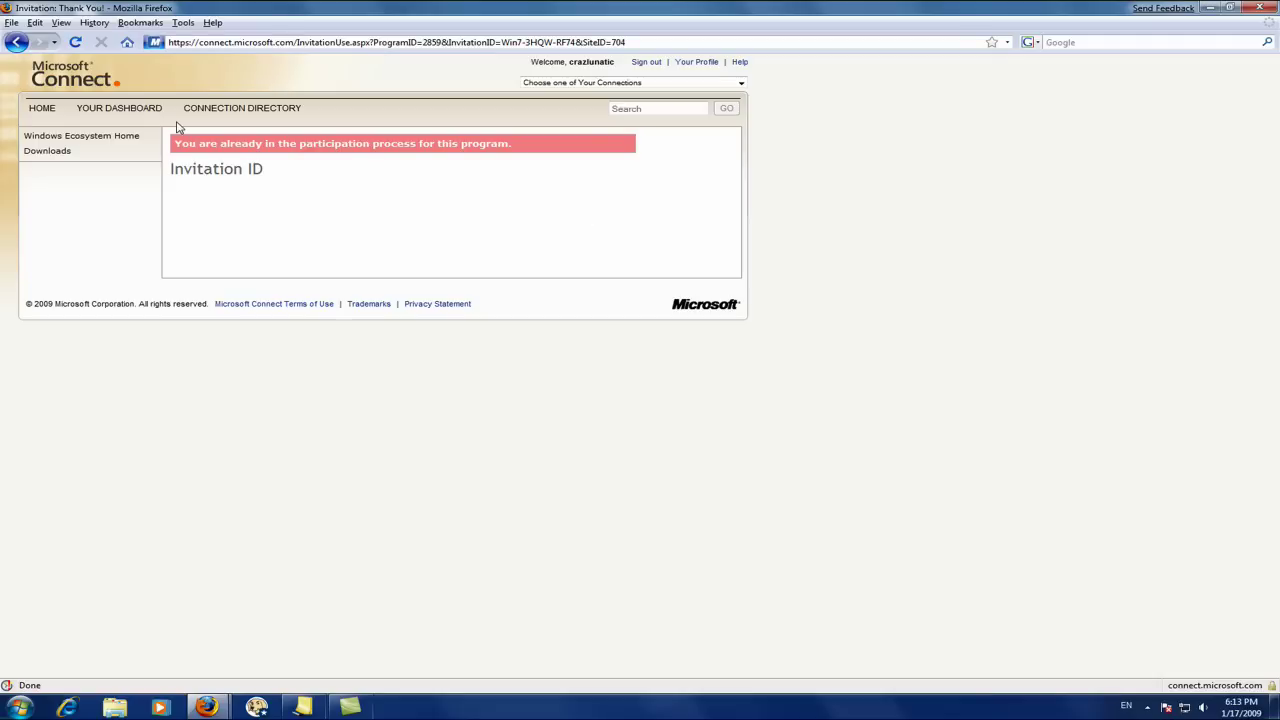
Step: Go to Windows Ecosystem Downloads and show the note listing the Language Interface Packs languages
{"action": "left_click", "coordinate": [52, 137]}
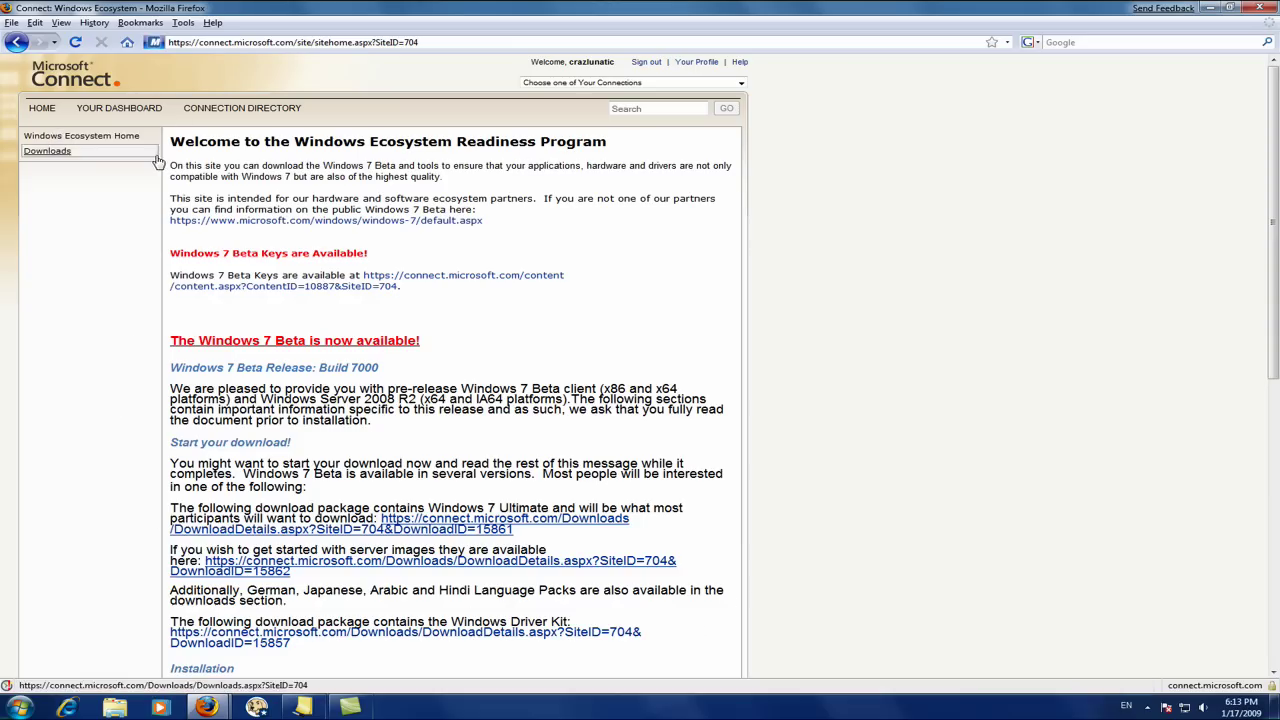
{"action": "left_click", "coordinate": [64, 153]}
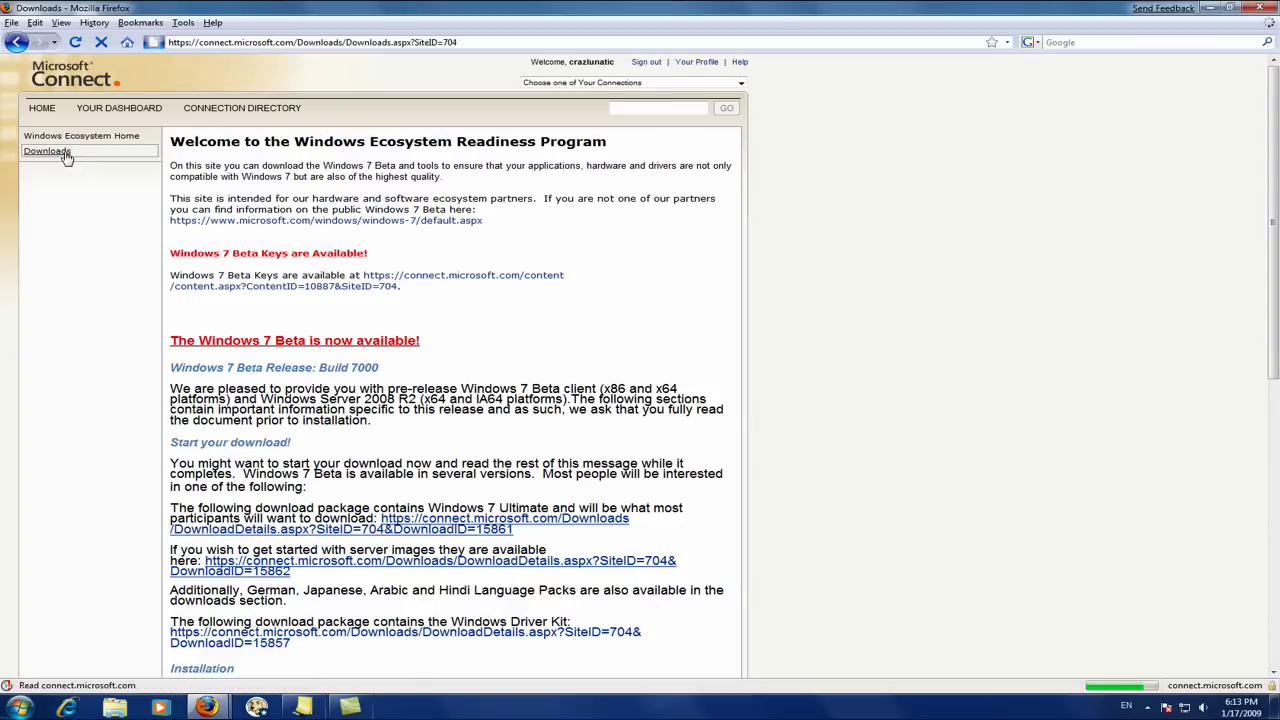
{"action": "left_click_drag", "start_coordinate": [1274, 90], "coordinate": [1192, 335]}
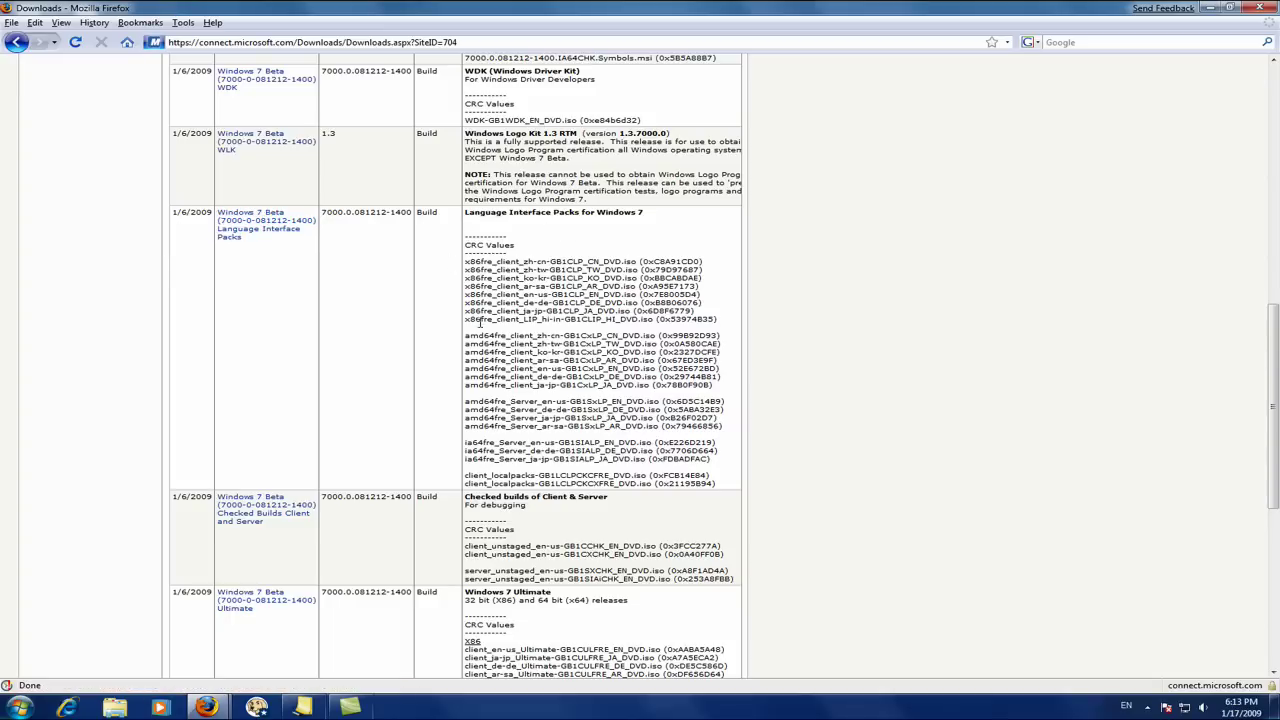
{"action": "left_click", "coordinate": [302, 707]}
{"action": "type", "text": "Hindi"}
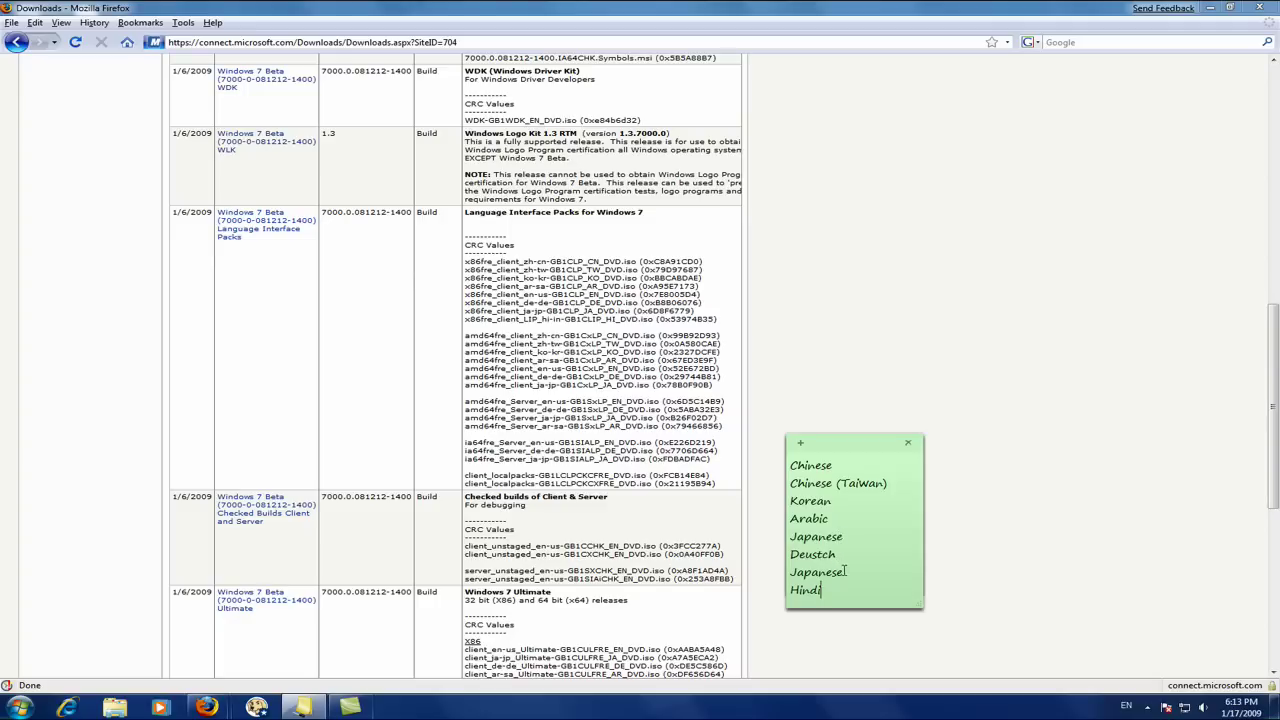
Step: Clear the file selection and save the x86 zh-cn Simplified Chinese language pack download
{"action": "left_click", "coordinate": [271, 230]}
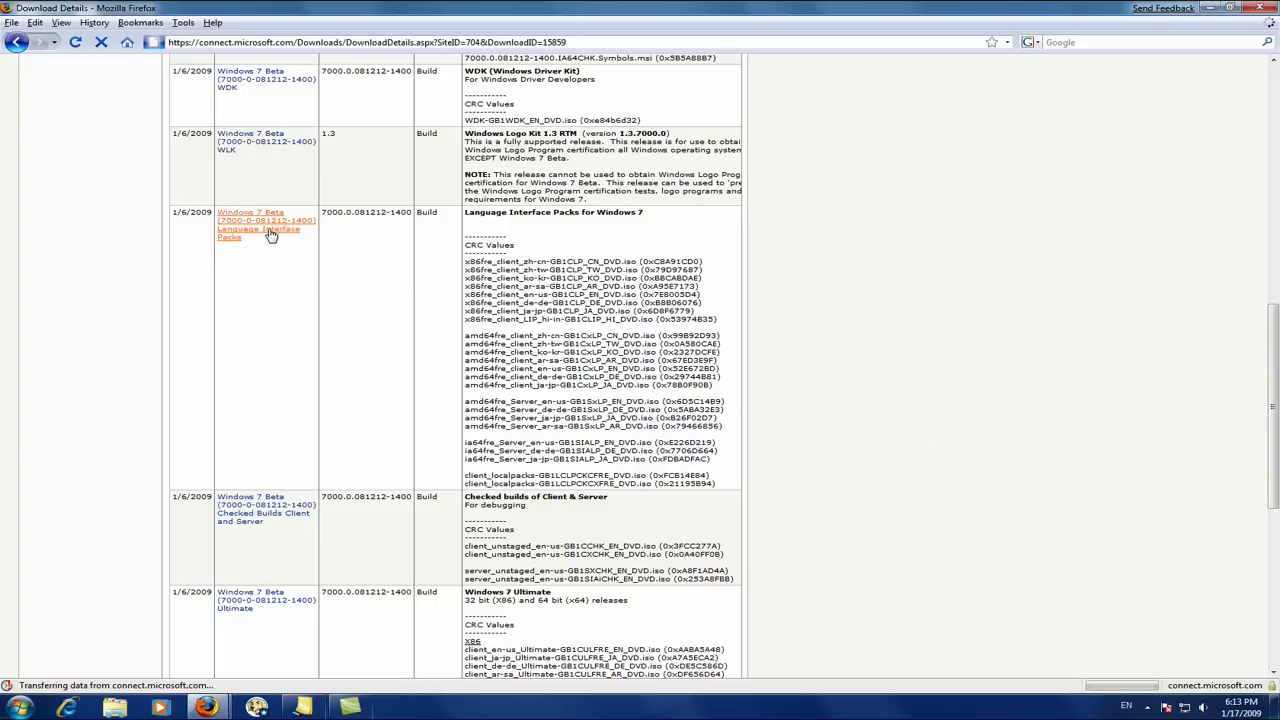
{"action": "scroll", "coordinate": [432, 234], "scroll_direction": "down", "scroll_amount": 4}
{"action": "scroll", "coordinate": [432, 234], "scroll_direction": "down", "scroll_amount": 6}
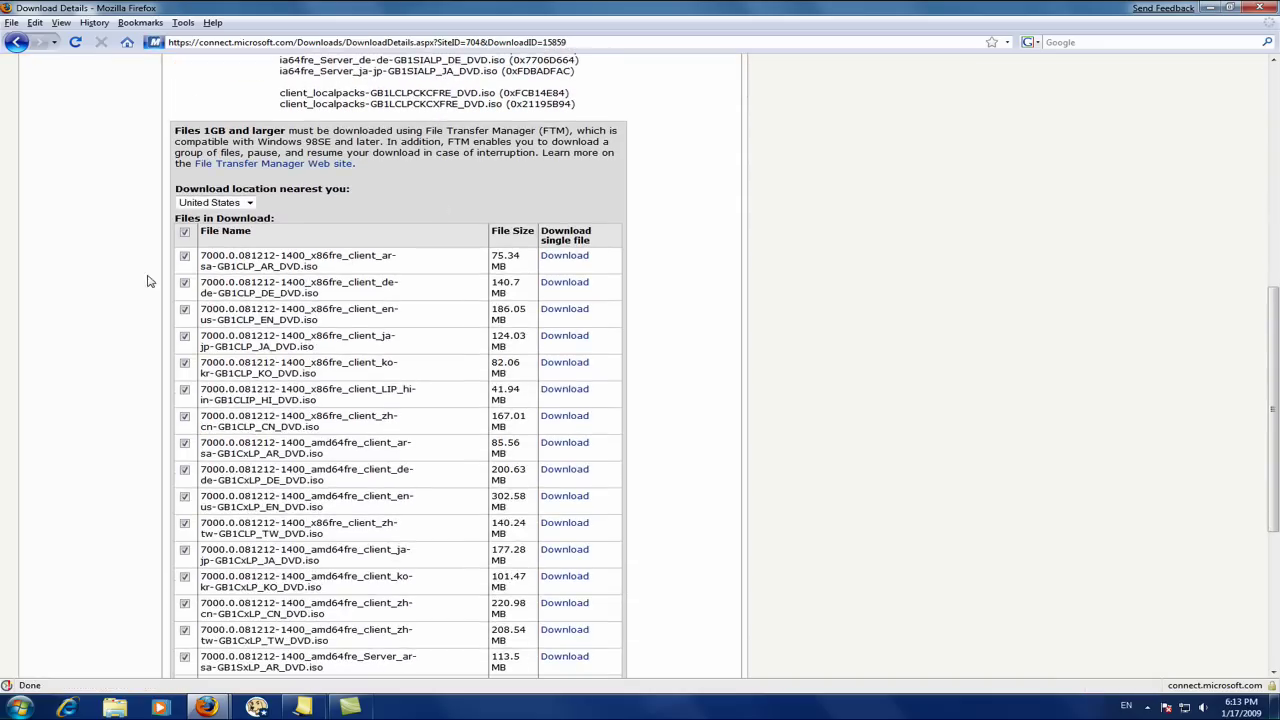
{"action": "left_click", "coordinate": [184, 234]}
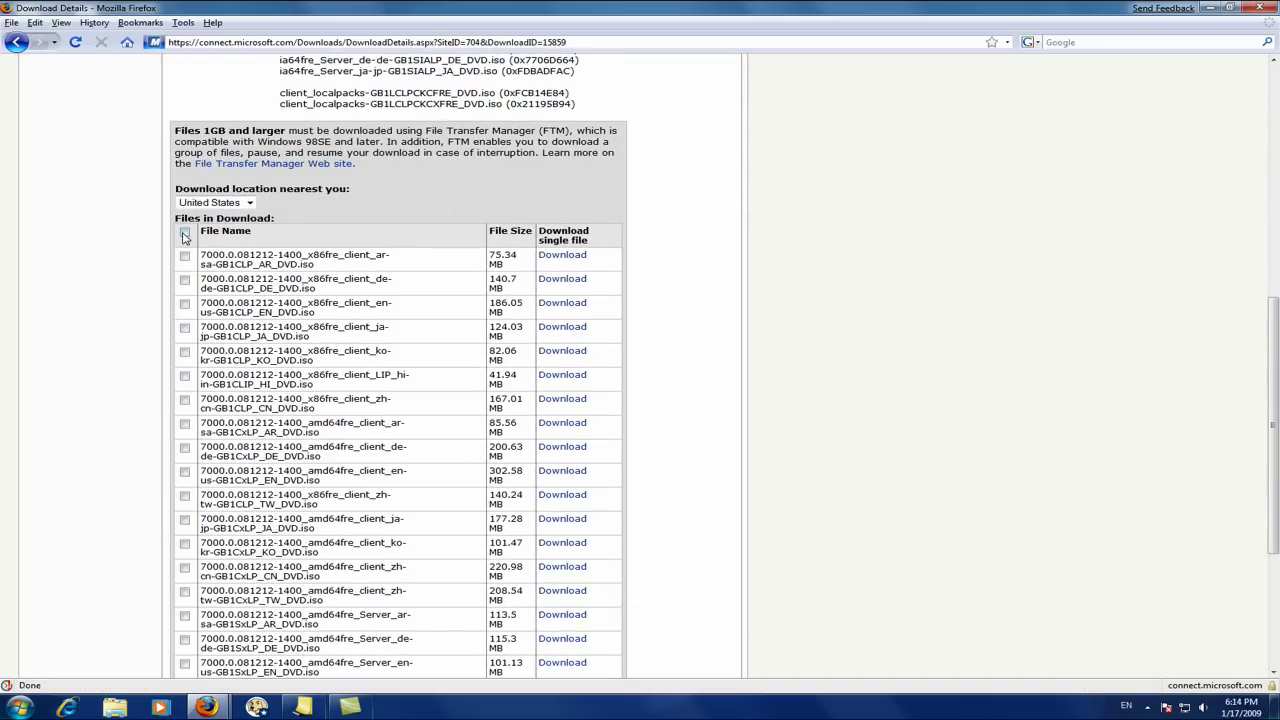
{"action": "scroll", "coordinate": [578, 300], "scroll_direction": "down", "scroll_amount": 1}
{"action": "scroll", "coordinate": [563, 434], "scroll_direction": "down", "scroll_amount": 1}
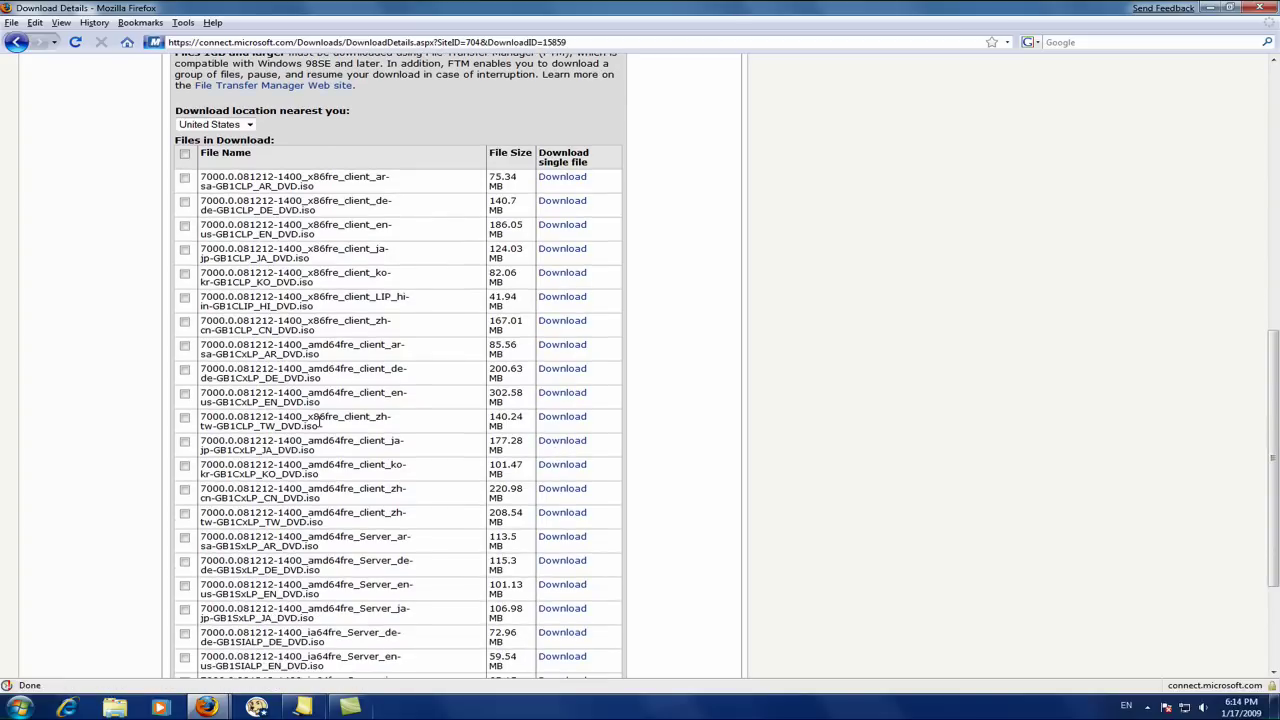
{"action": "left_click", "coordinate": [558, 324]}
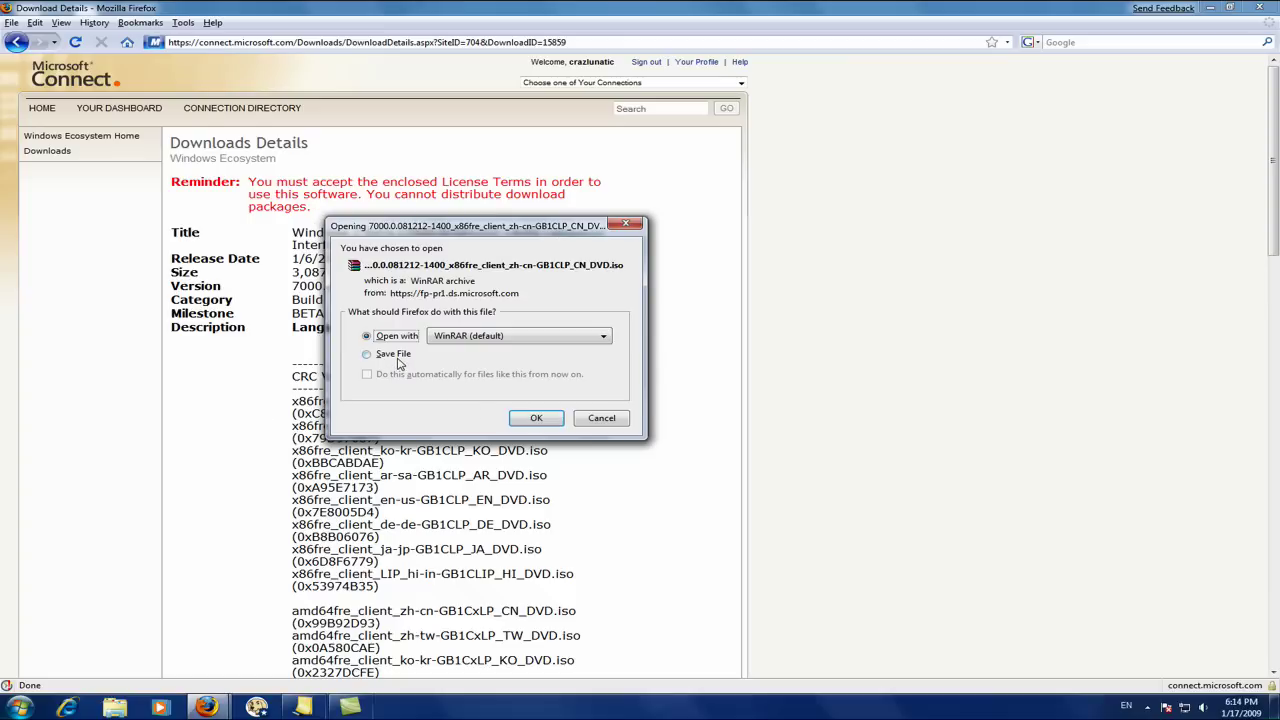
{"action": "left_click", "coordinate": [396, 356]}
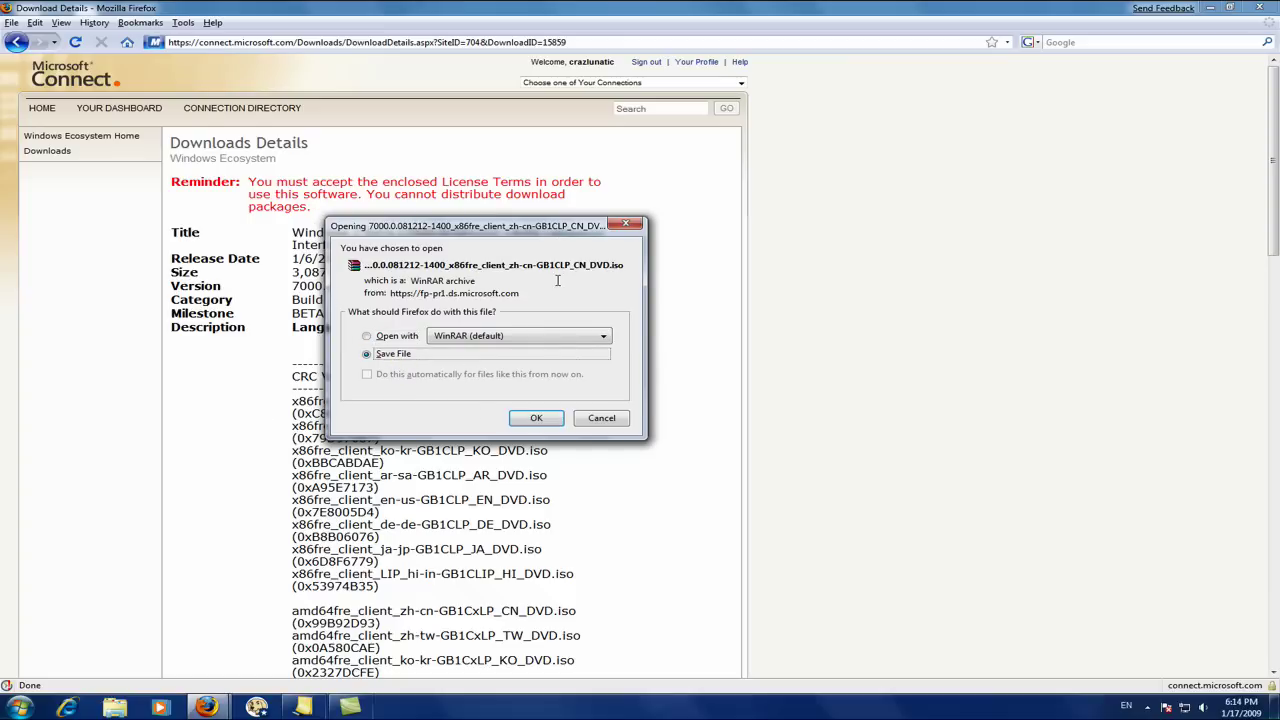
{"action": "left_click", "coordinate": [617, 420]}
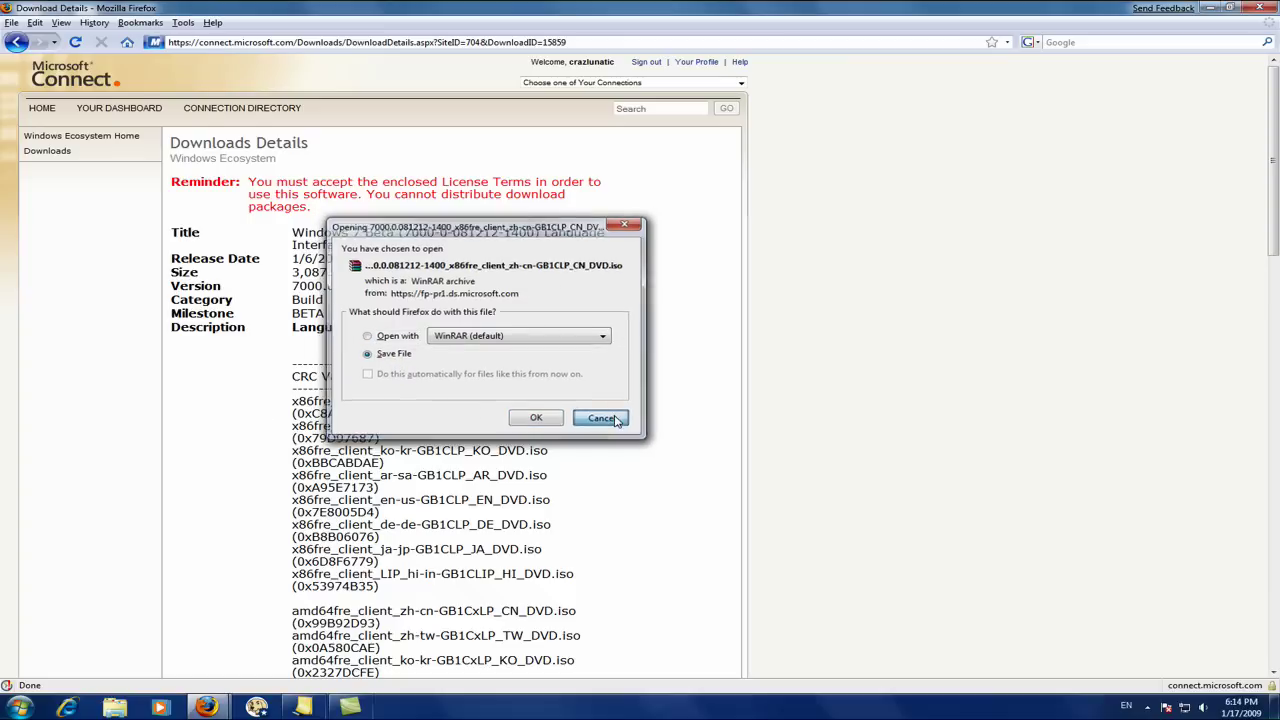
Step: Open the downloaded language-pack archive in WinRAR, check its langpacks folder, then close both windows
{"action": "key", "text": "super+d"}
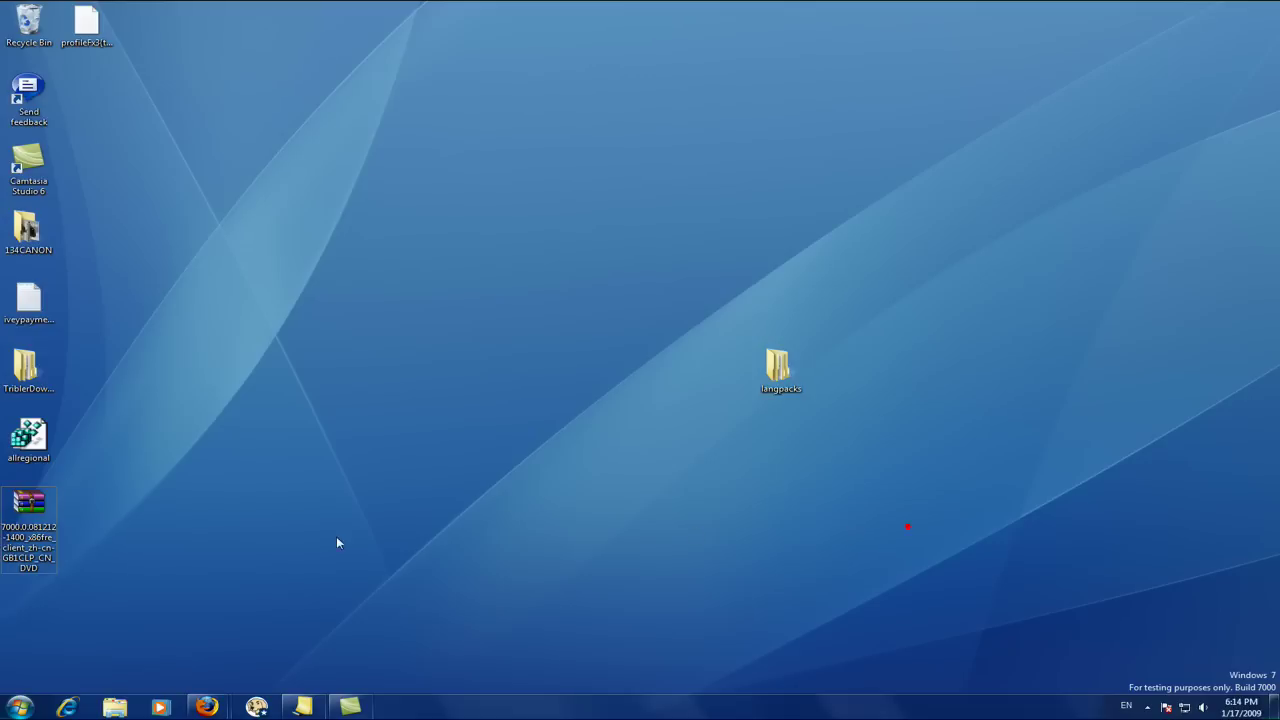
{"action": "left_click_drag", "start_coordinate": [50, 545], "coordinate": [191, 566]}
{"action": "right_click", "coordinate": [34, 516]}
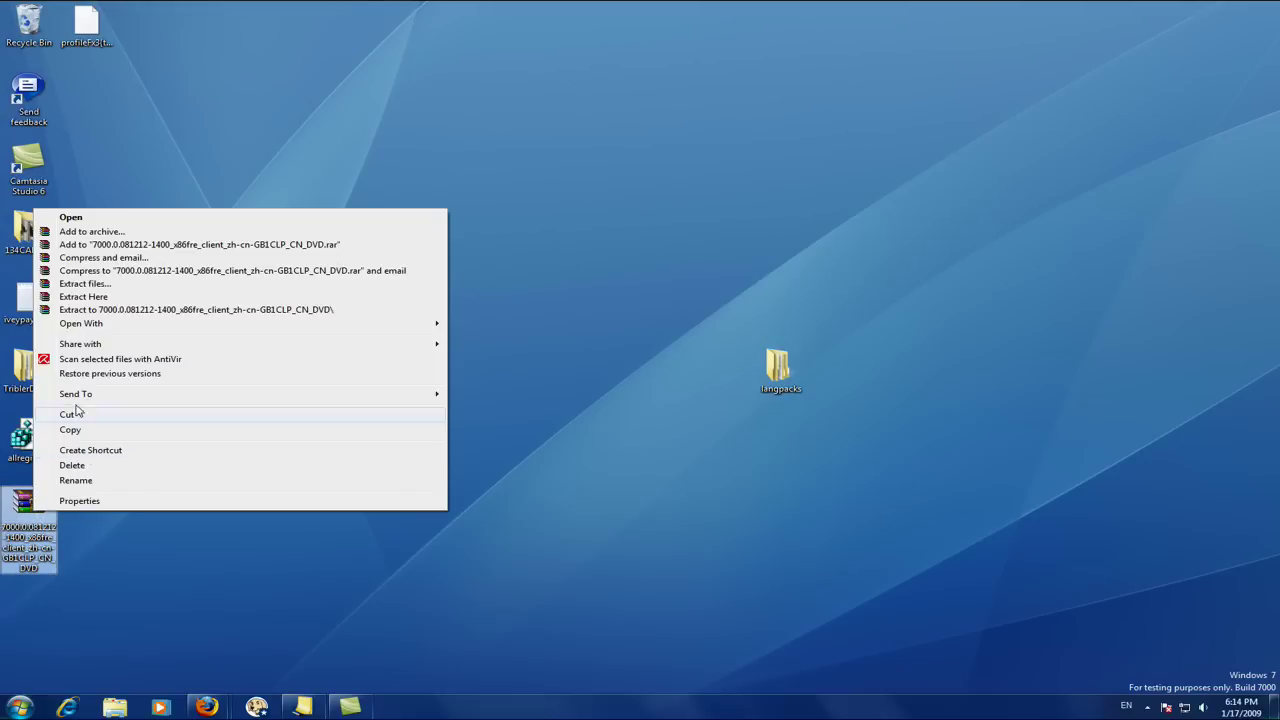
{"action": "left_click", "coordinate": [151, 218]}
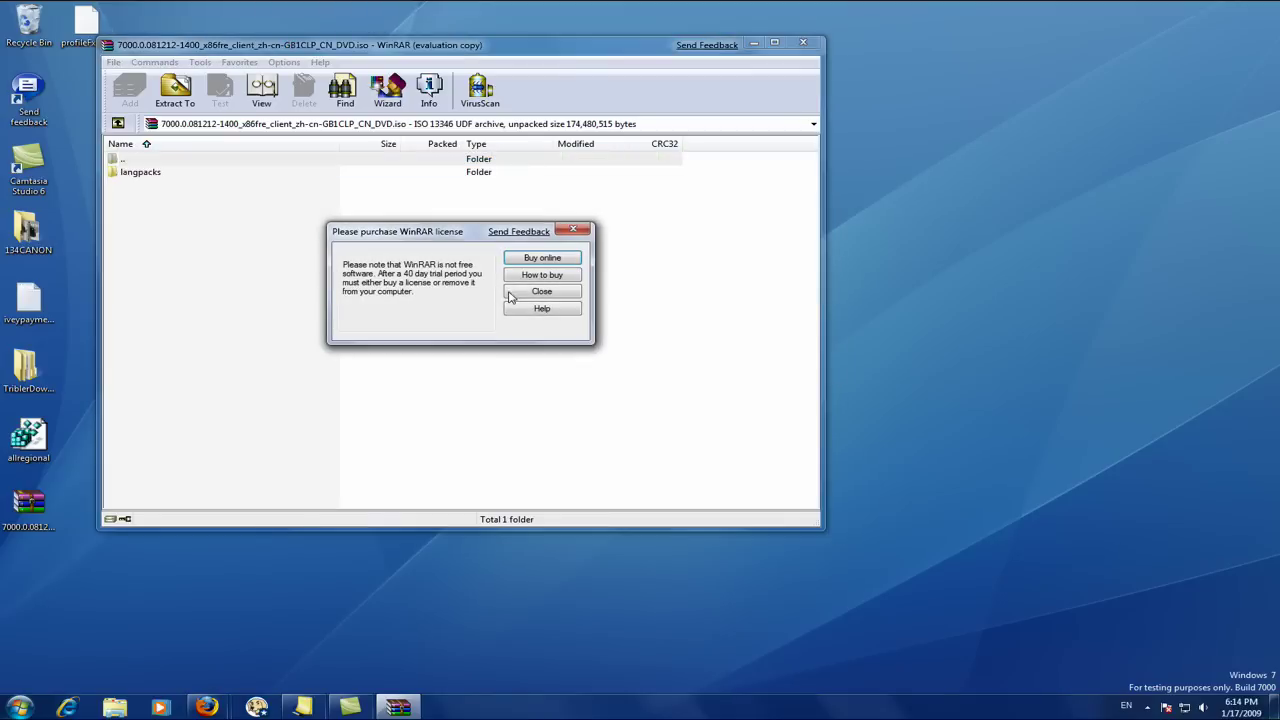
{"action": "left_click", "coordinate": [526, 290]}
{"action": "left_click", "coordinate": [802, 44]}
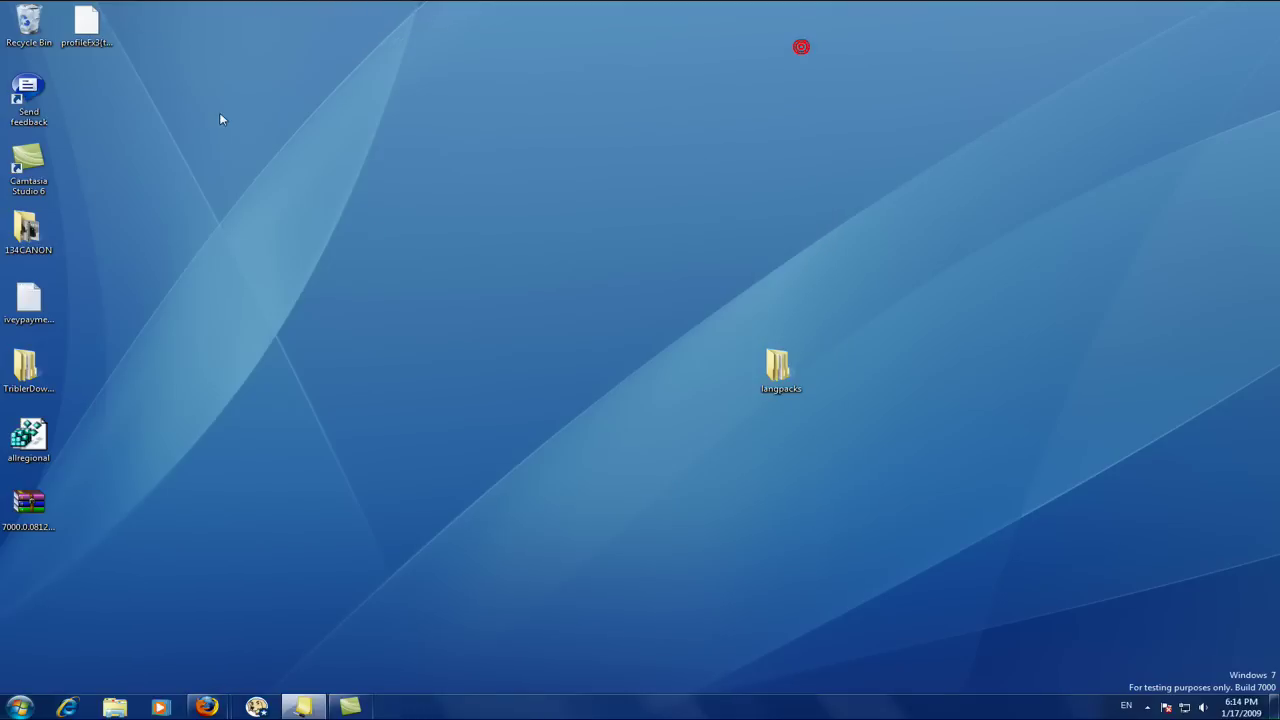
{"action": "double_click", "coordinate": [776, 368]}
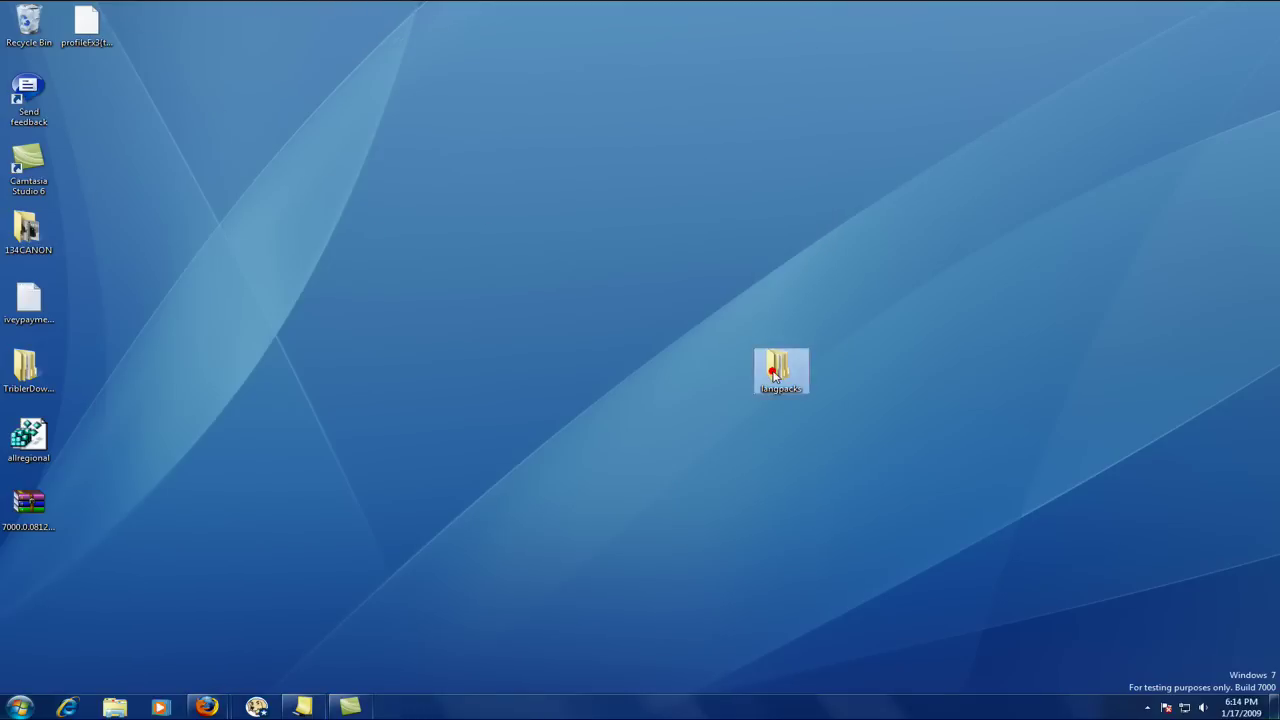
{"action": "left_click", "coordinate": [606, 8]}
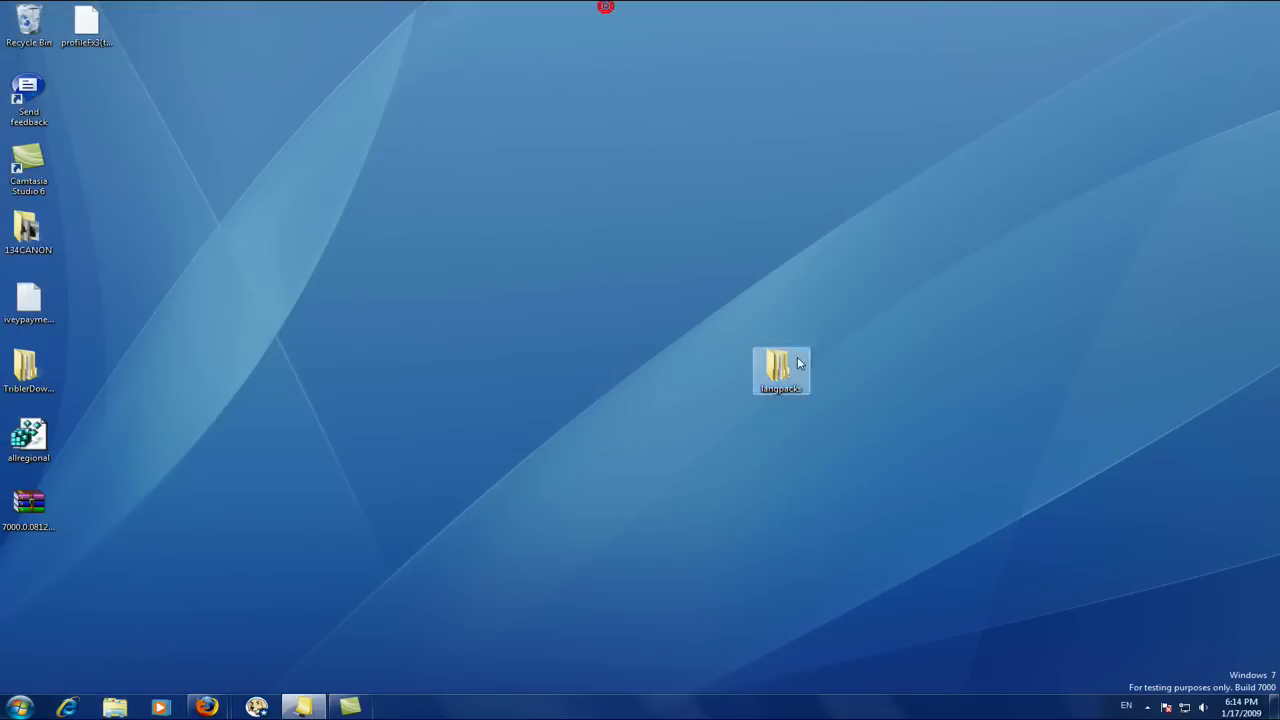
Step: Open Regional and Language Options from the All Control Panel Items list
{"action": "left_click", "coordinate": [20, 708]}
{"action": "left_click", "coordinate": [240, 562]}
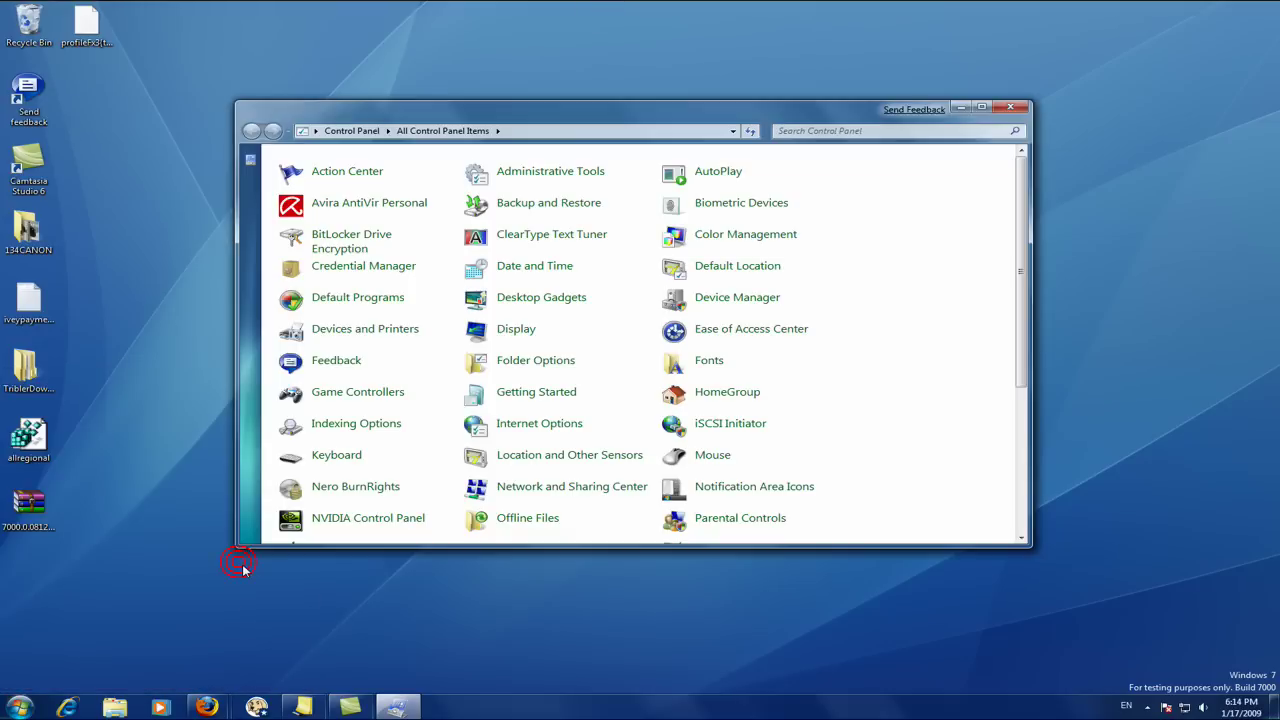
{"action": "left_click", "coordinate": [250, 160]}
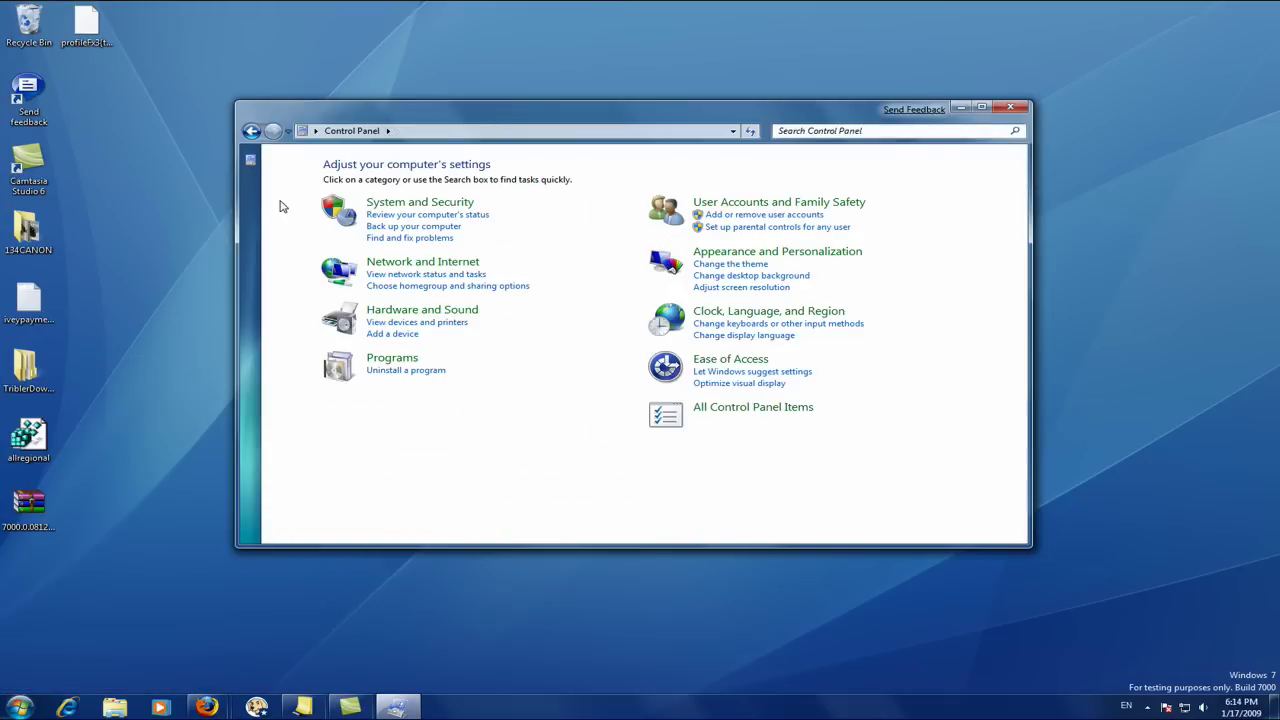
{"action": "left_click", "coordinate": [740, 410]}
{"action": "left_click_drag", "start_coordinate": [1020, 236], "coordinate": [1027, 362]}
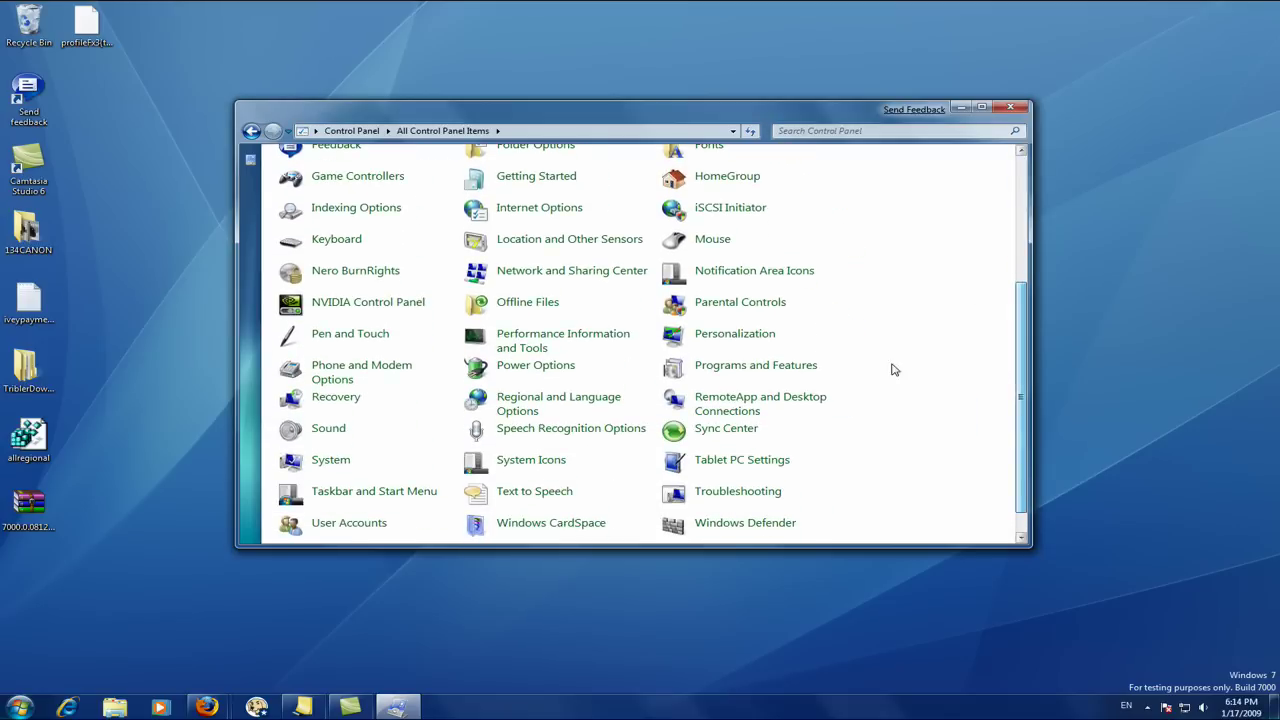
{"action": "left_click", "coordinate": [518, 404]}
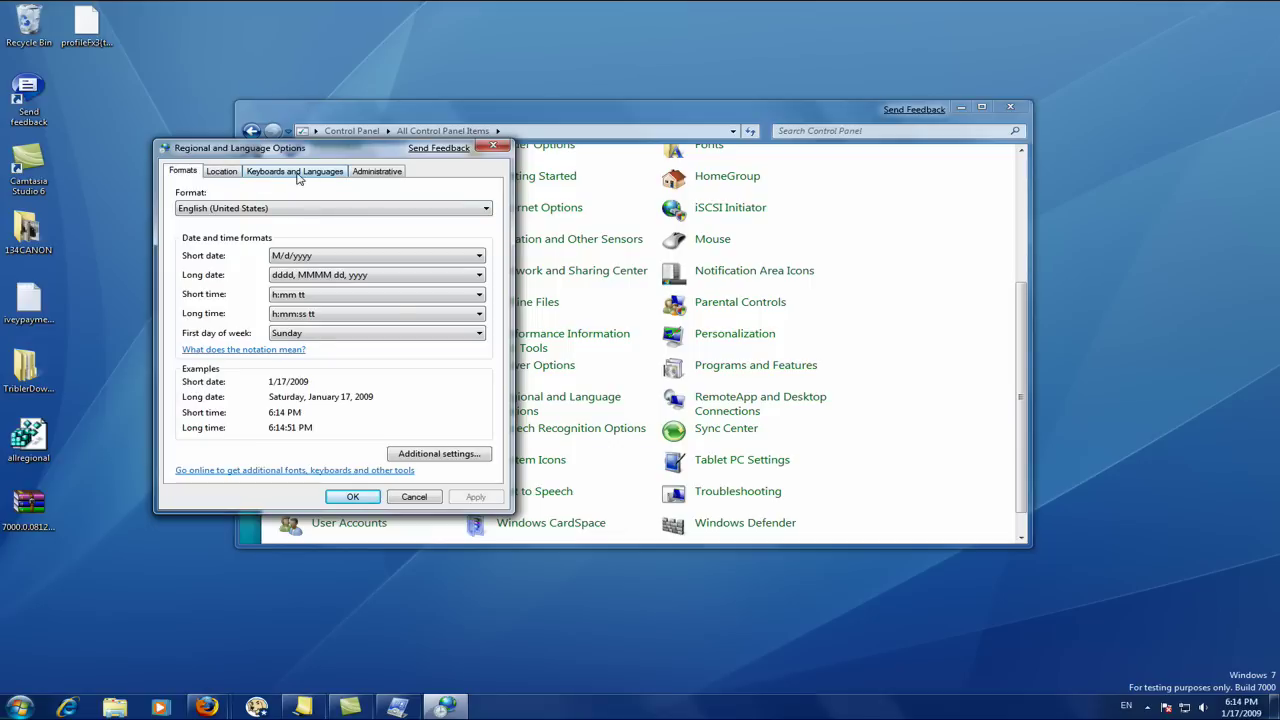
Step: On Keyboards and Languages, begin installing display languages from files on this computer
{"action": "left_click", "coordinate": [313, 176]}
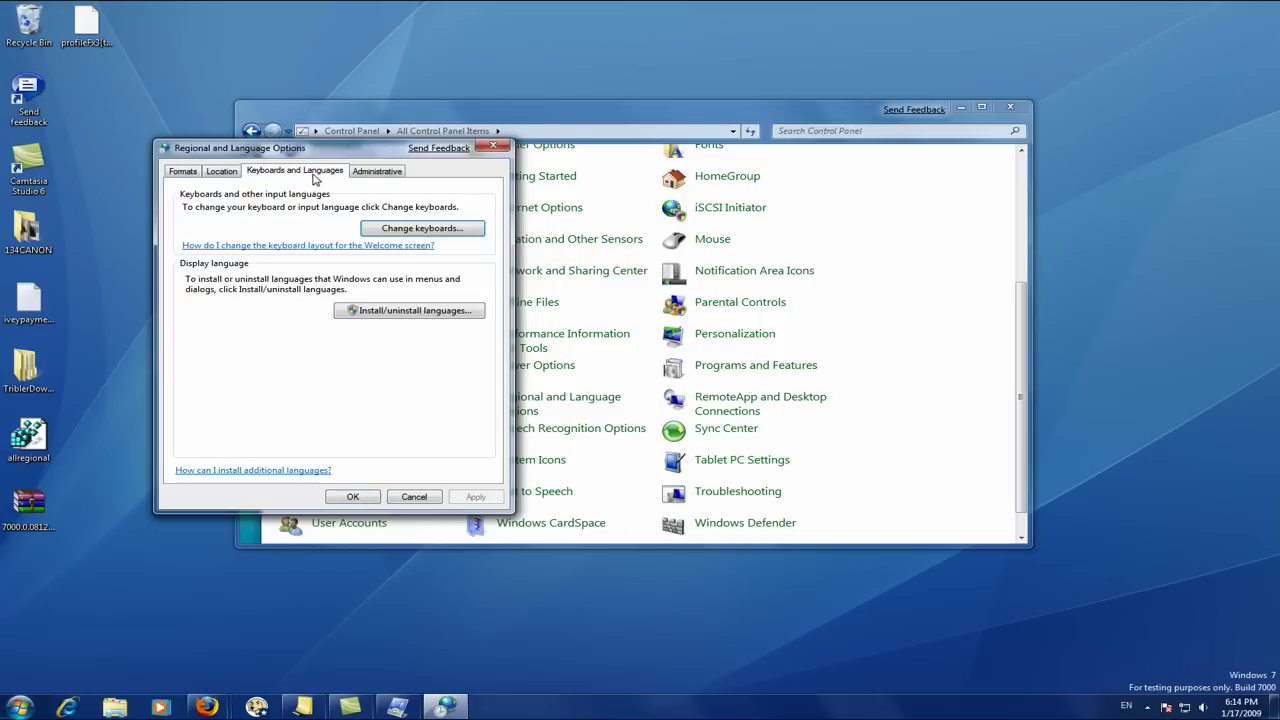
{"action": "left_click", "coordinate": [388, 312]}
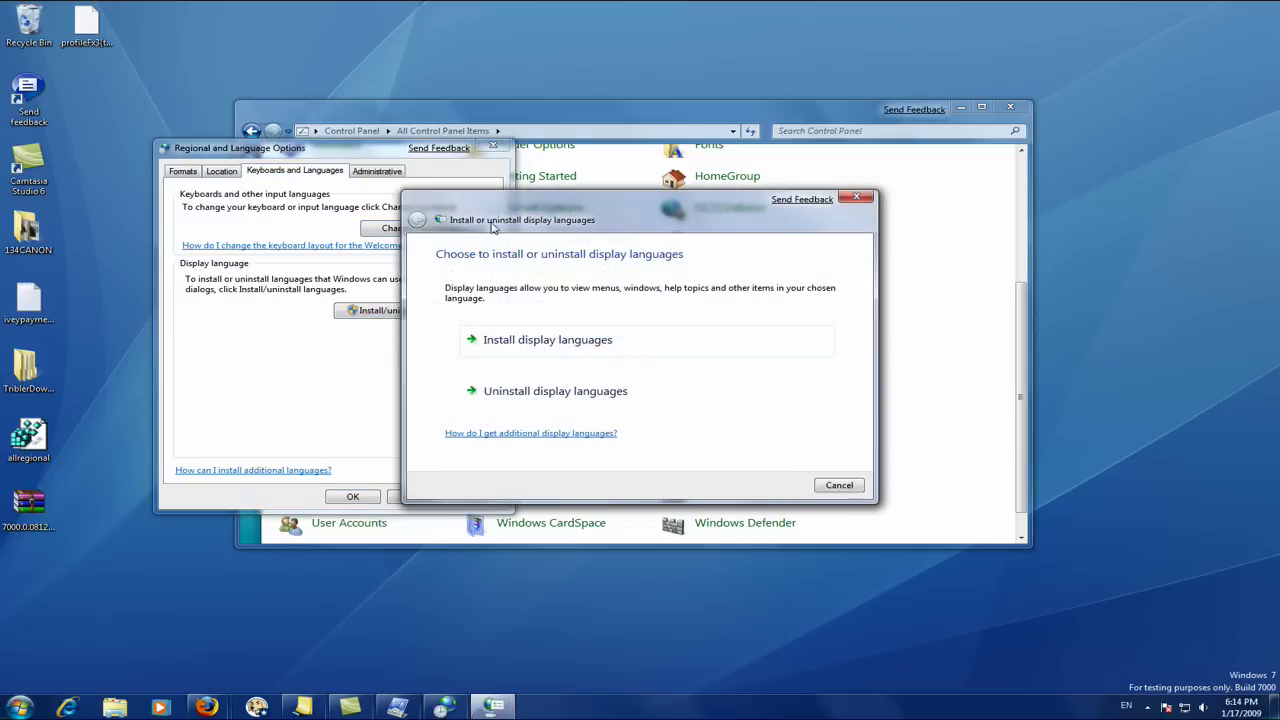
{"action": "left_click", "coordinate": [526, 342]}
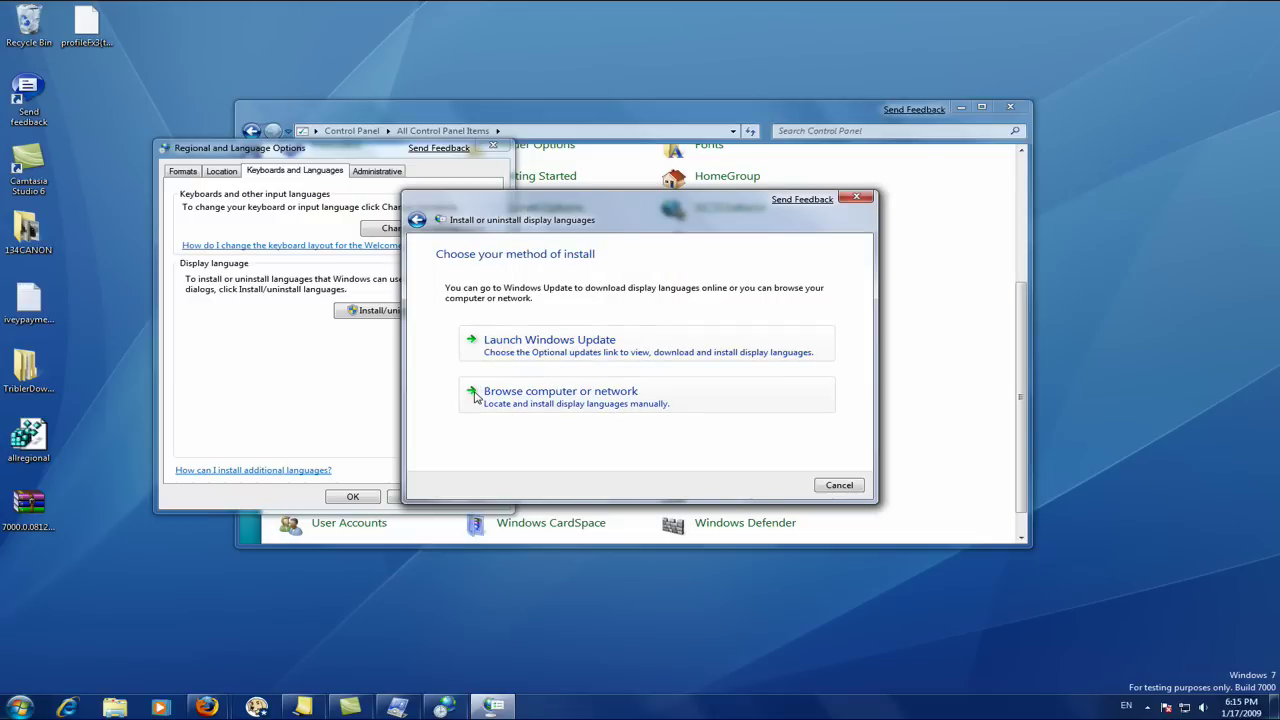
{"action": "left_click", "coordinate": [537, 401]}
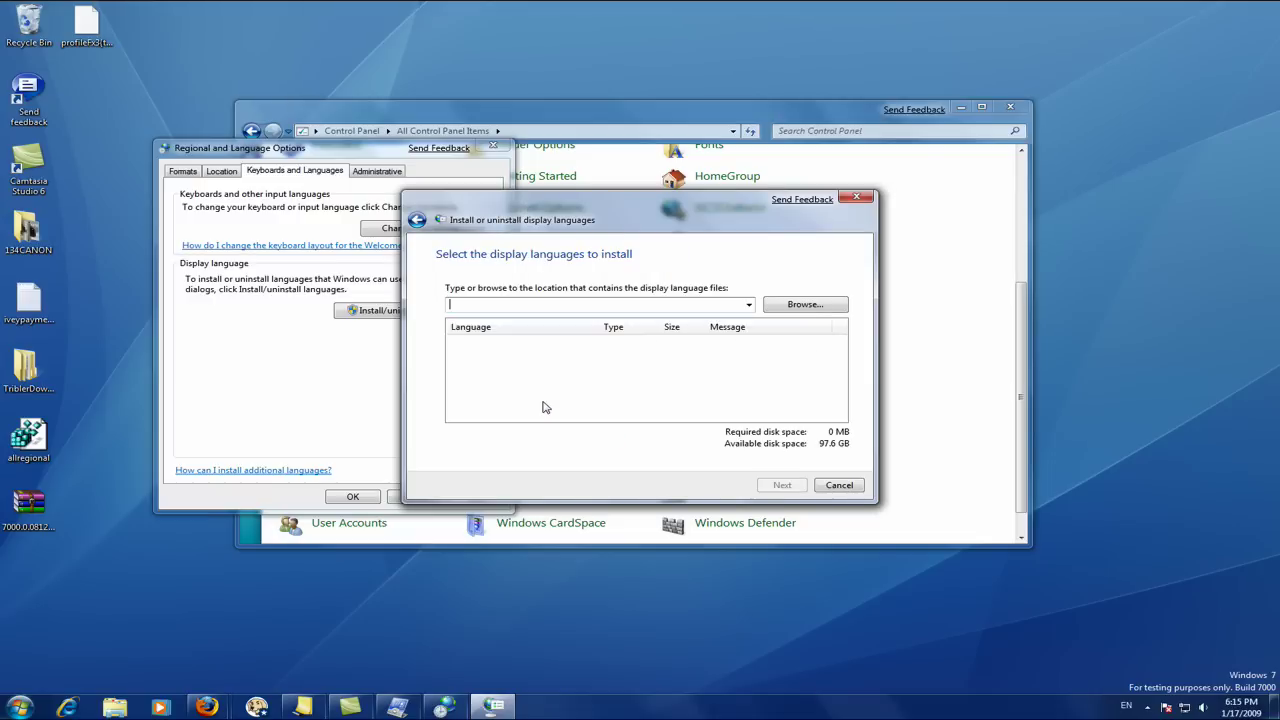
Step: Use the Desktop as the source, tick Chinese (Simplified), and continue to the license terms
{"action": "left_click", "coordinate": [810, 306]}
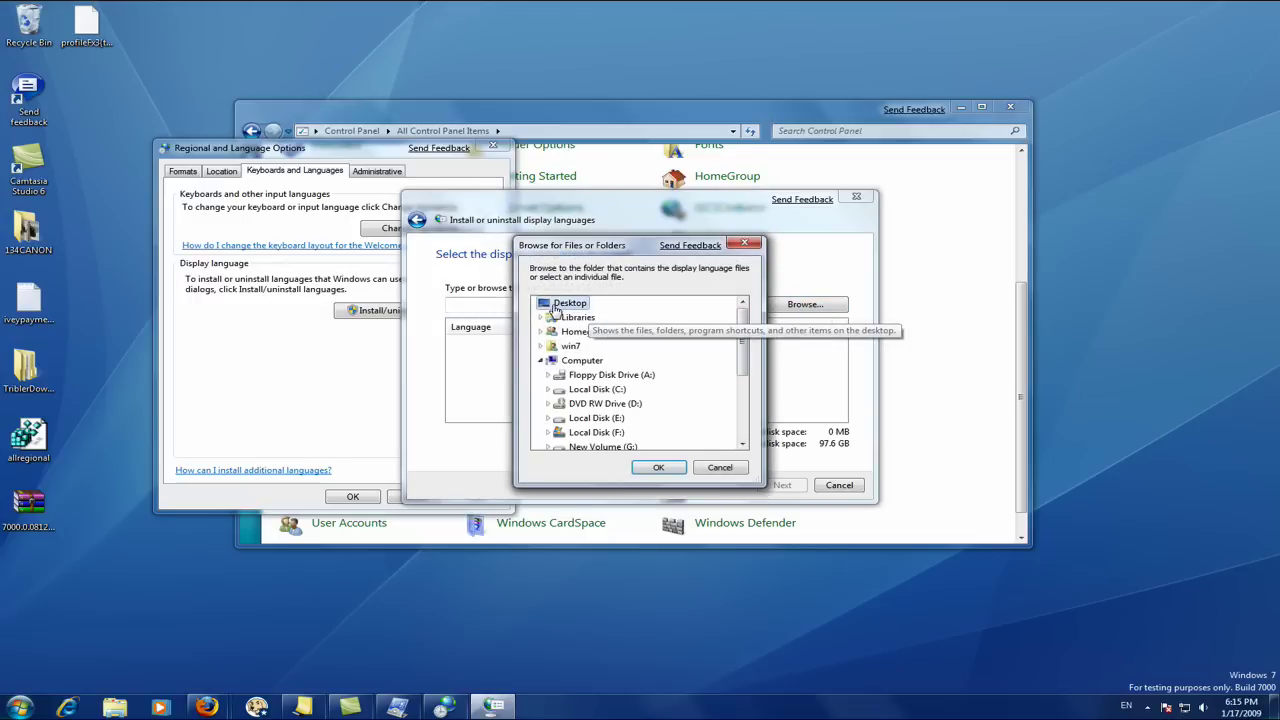
{"action": "left_click", "coordinate": [658, 467]}
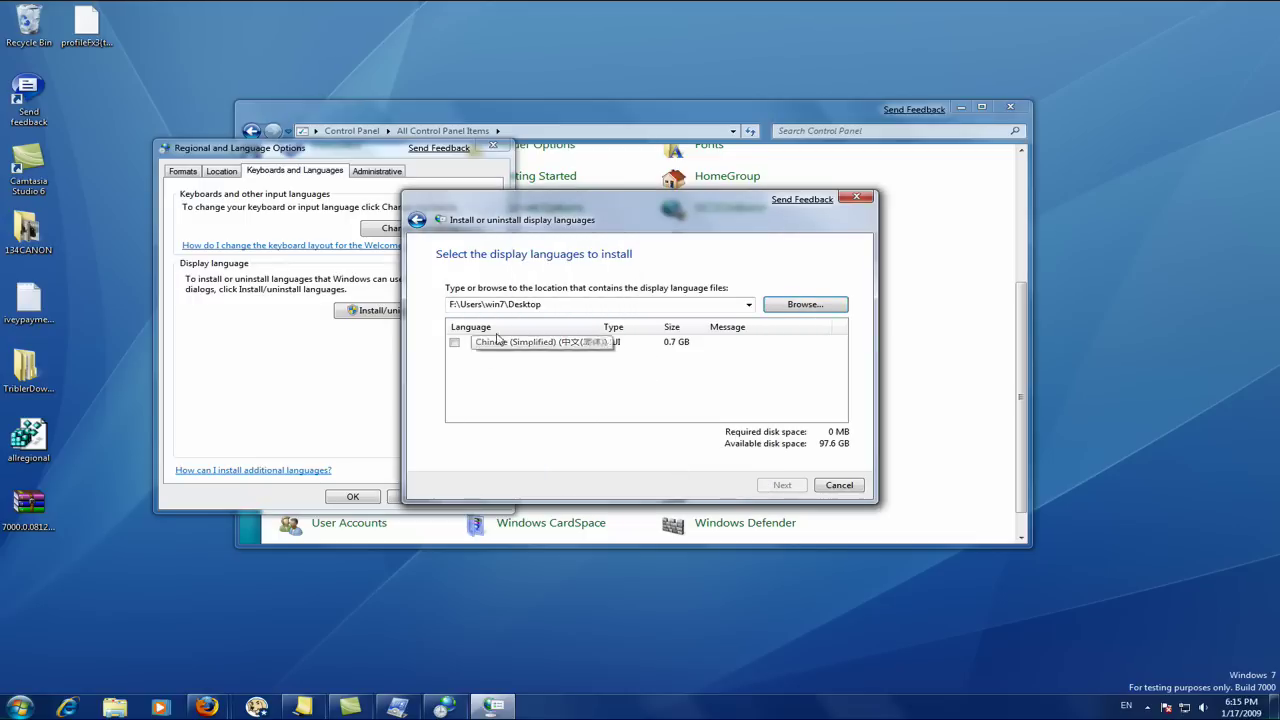
{"action": "mouse_move", "coordinate": [599, 327]}
{"action": "left_mouse_down"}
{"action": "mouse_move", "coordinate": [680, 327]}
{"action": "mouse_move", "coordinate": [665, 328]}
{"action": "left_mouse_up"}
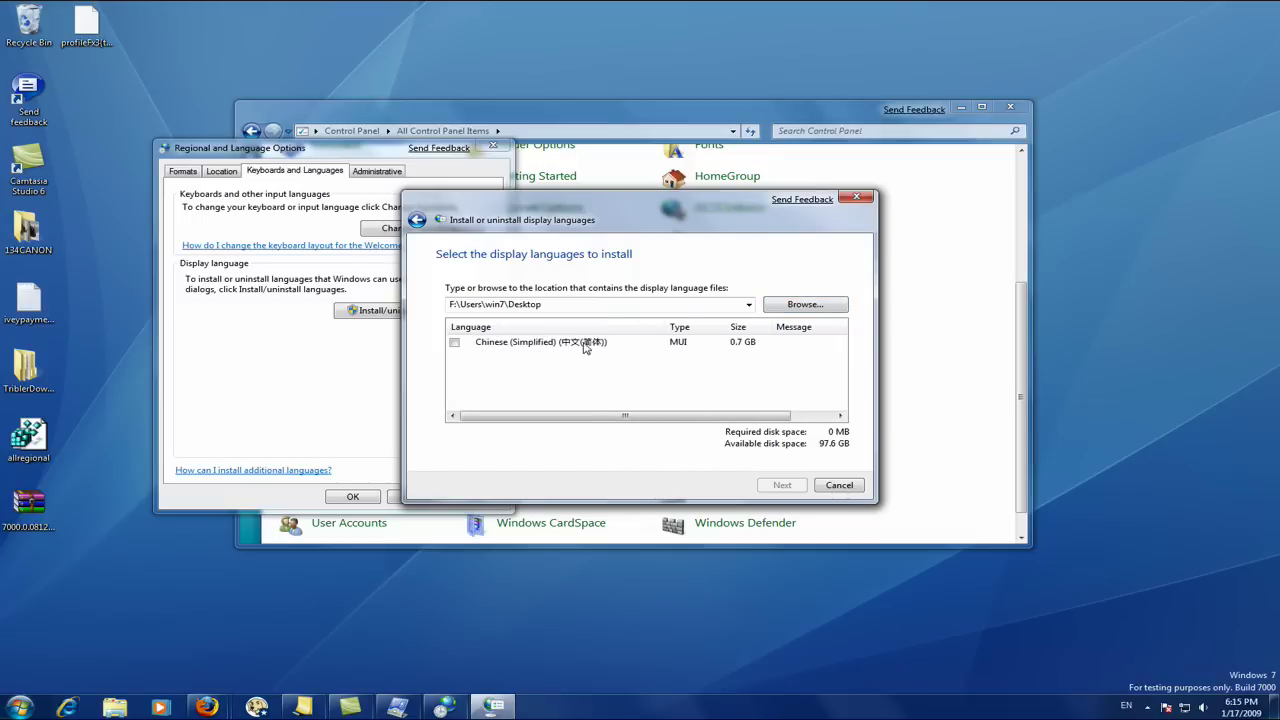
{"action": "left_click", "coordinate": [455, 343]}
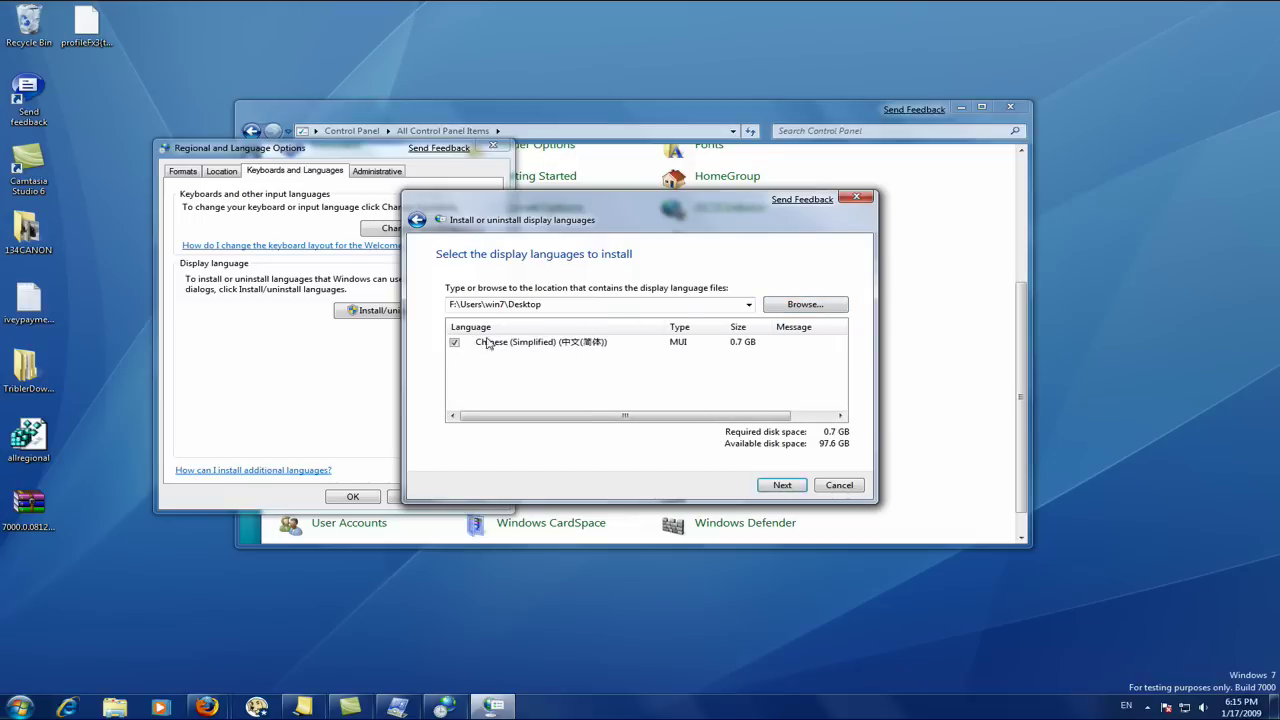
{"action": "left_click", "coordinate": [785, 487]}
Step: Accept the license, start the Chinese (Simplified) install, and return to Firefox's Download Details page
{"action": "left_click", "coordinate": [463, 424]}
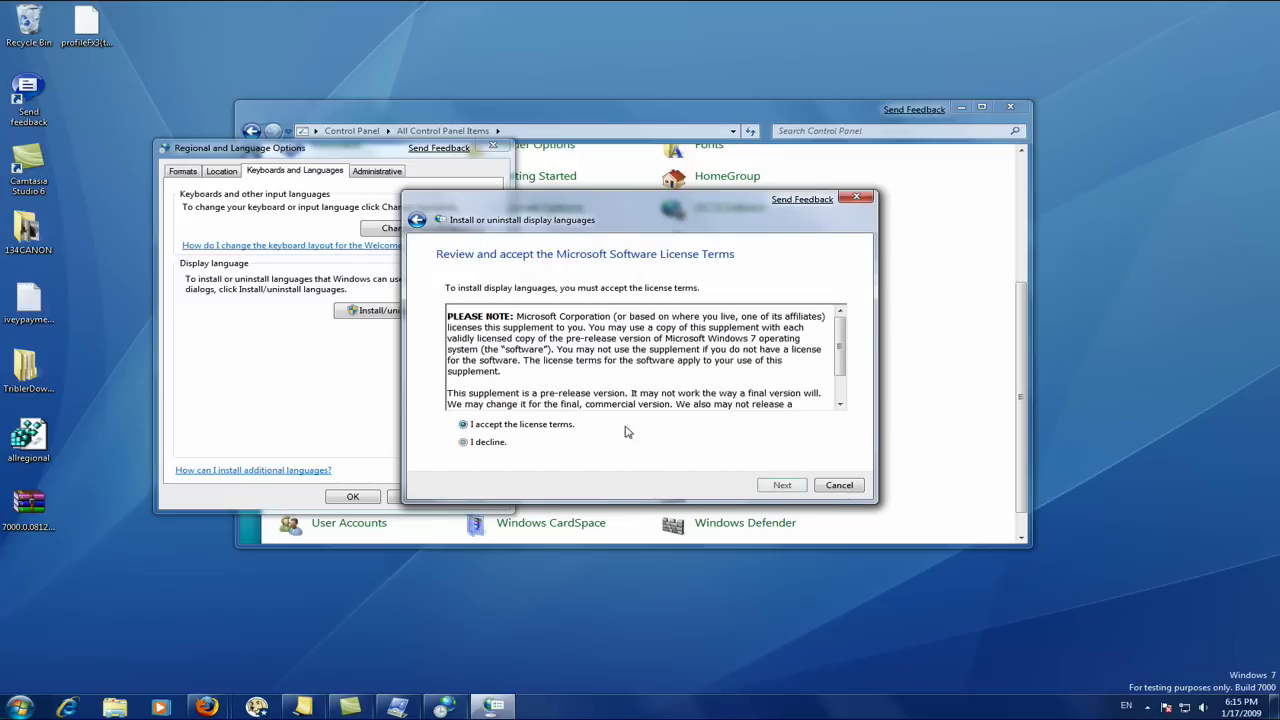
{"action": "left_click", "coordinate": [784, 486]}
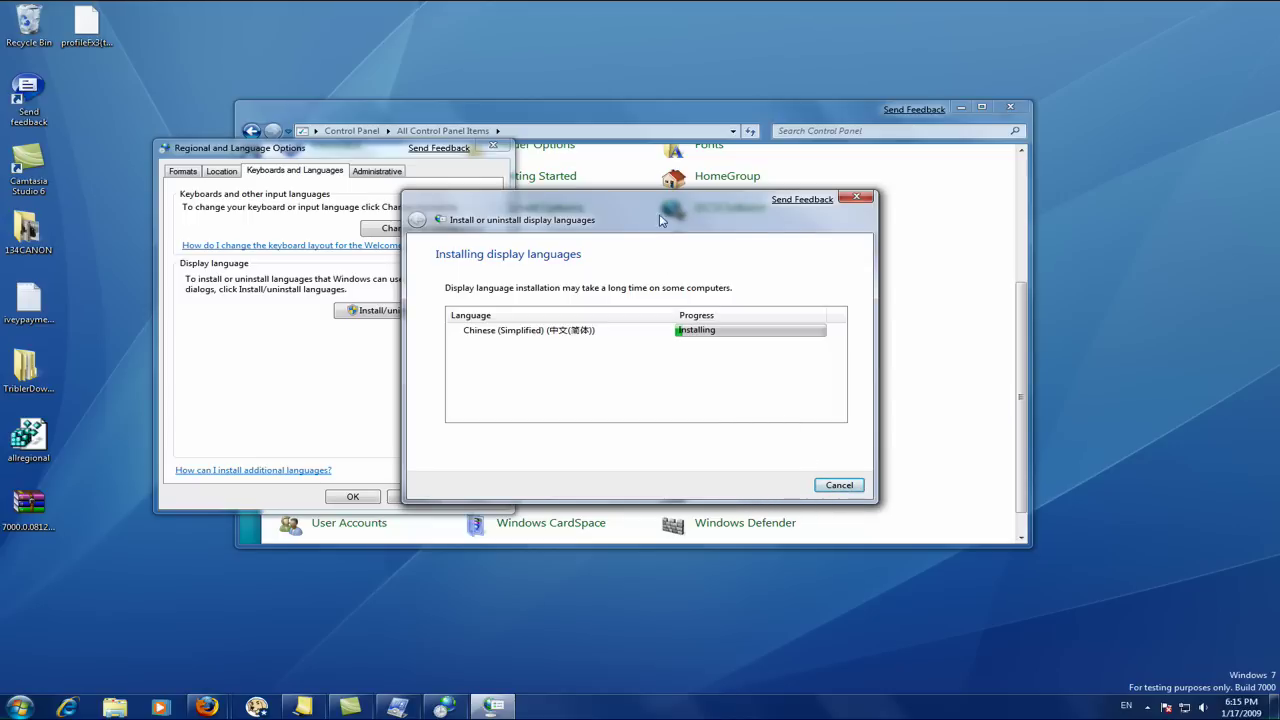
{"action": "left_click_drag", "start_coordinate": [659, 205], "coordinate": [665, 205]}
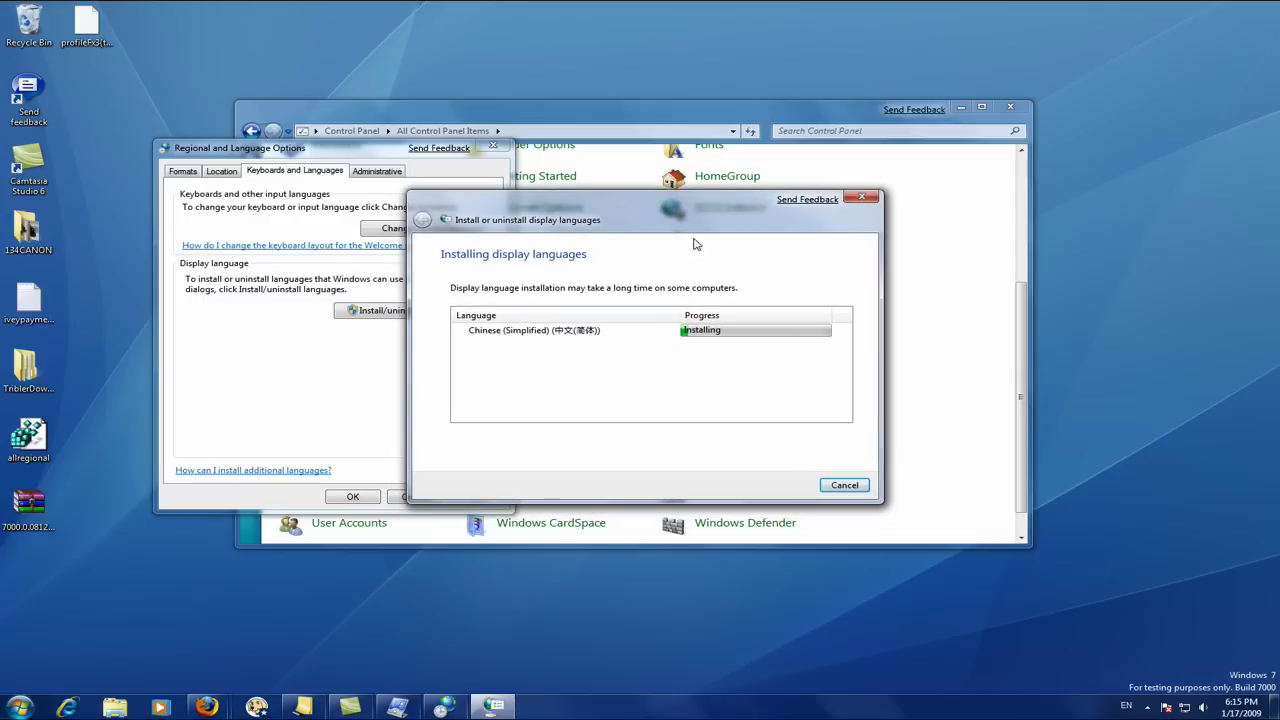
{"action": "left_click", "coordinate": [207, 707]}
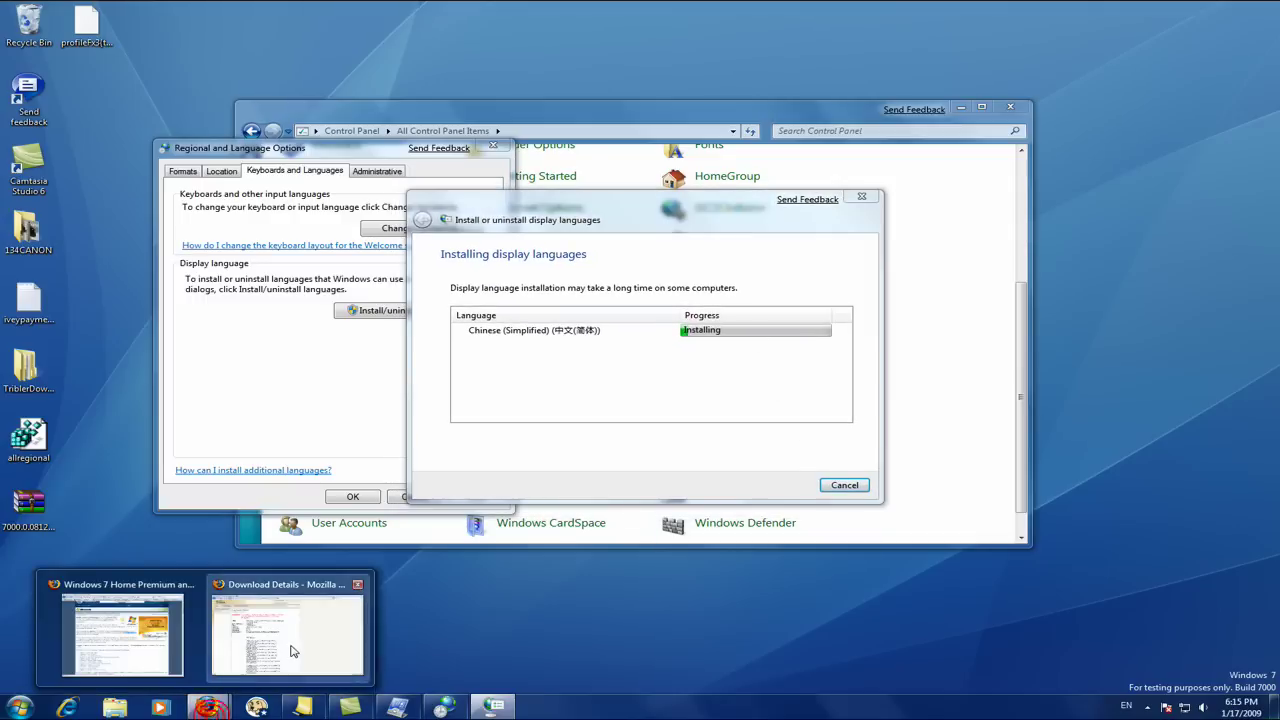
{"action": "left_click", "coordinate": [290, 630]}
{"action": "left_click", "coordinate": [417, 42]}
{"action": "type", "text": "w"}
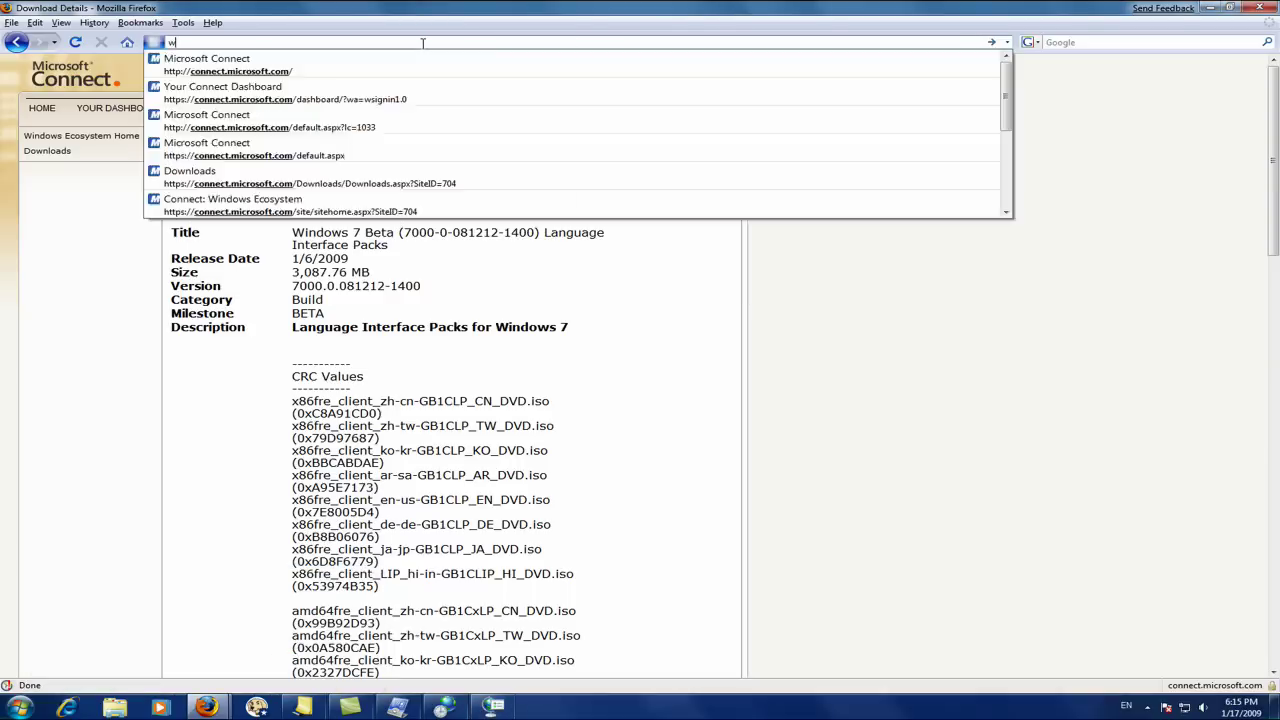
{"action": "type", "text": "ww.windows7center.com/"}
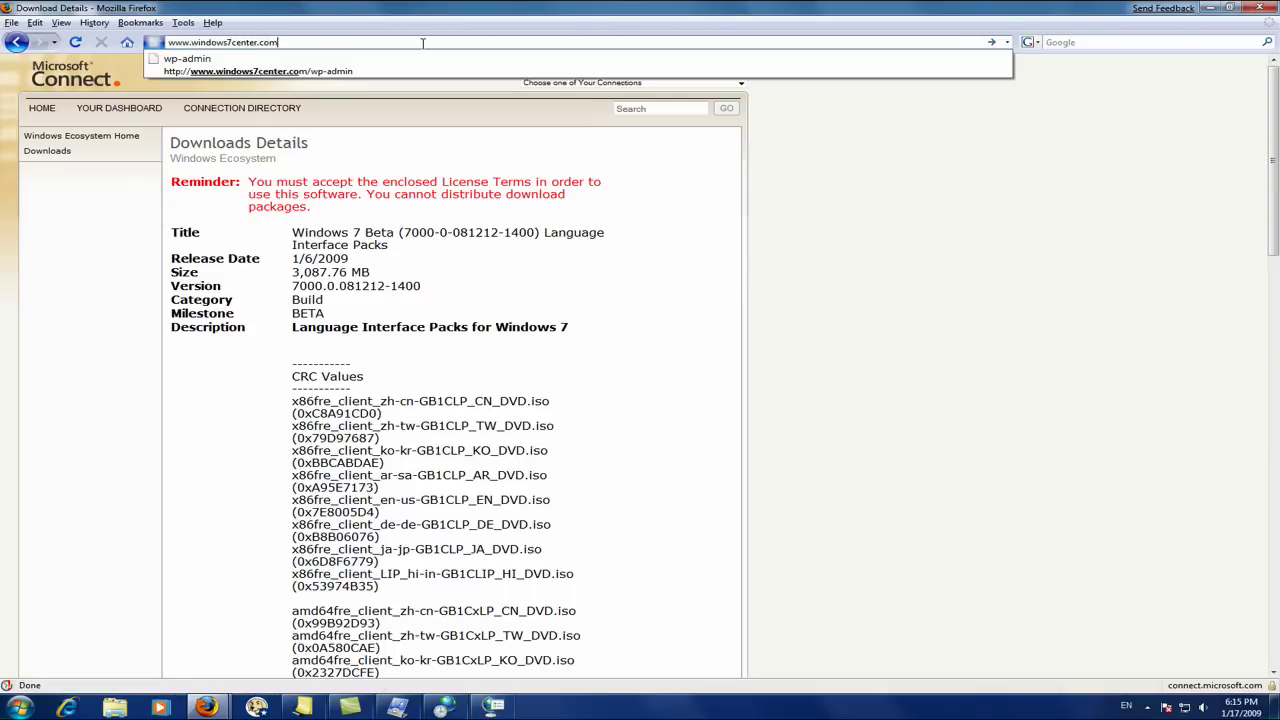
{"action": "key", "text": "Return"}
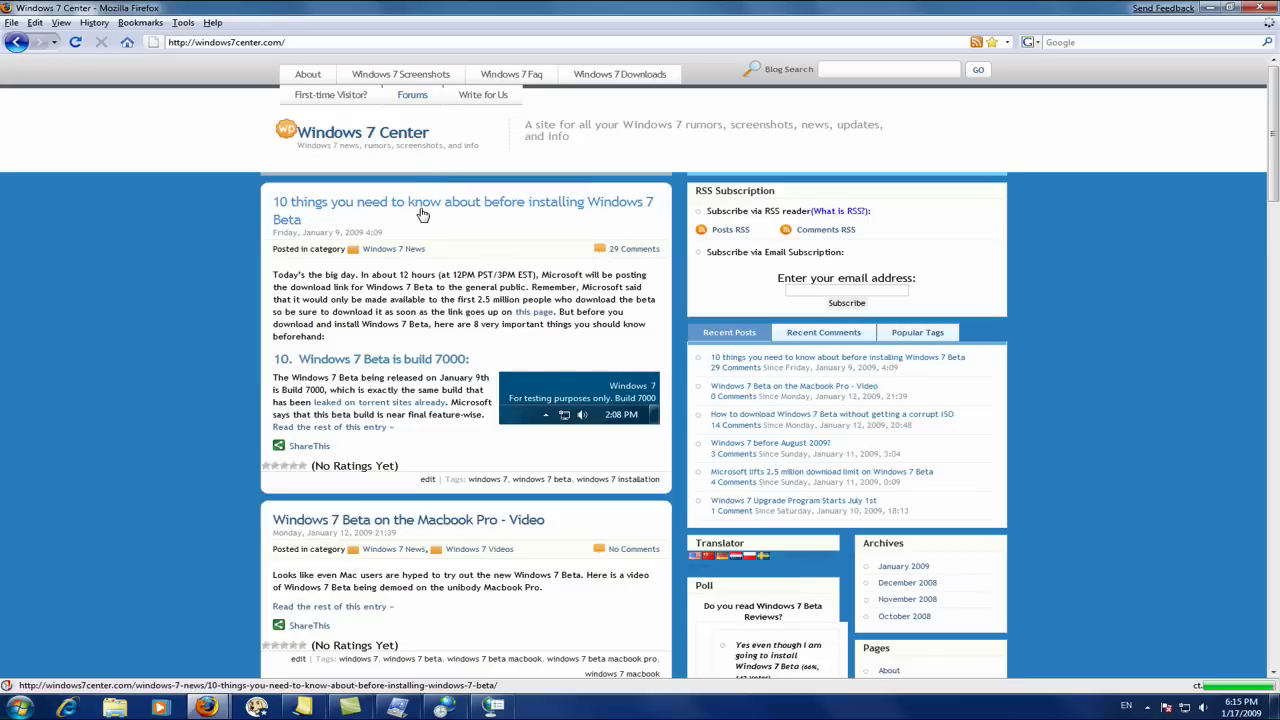